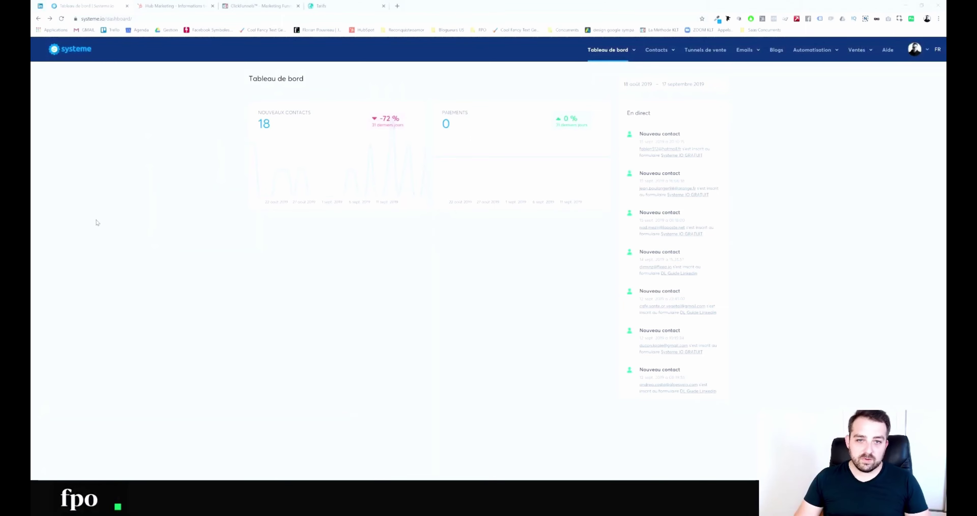
Examine the HubSpot Hub Marketing pricing page, comparing the Starter, Pro and Entreprise prices and feature lists.
{"action": "left_click", "coordinate": [196, 4]}
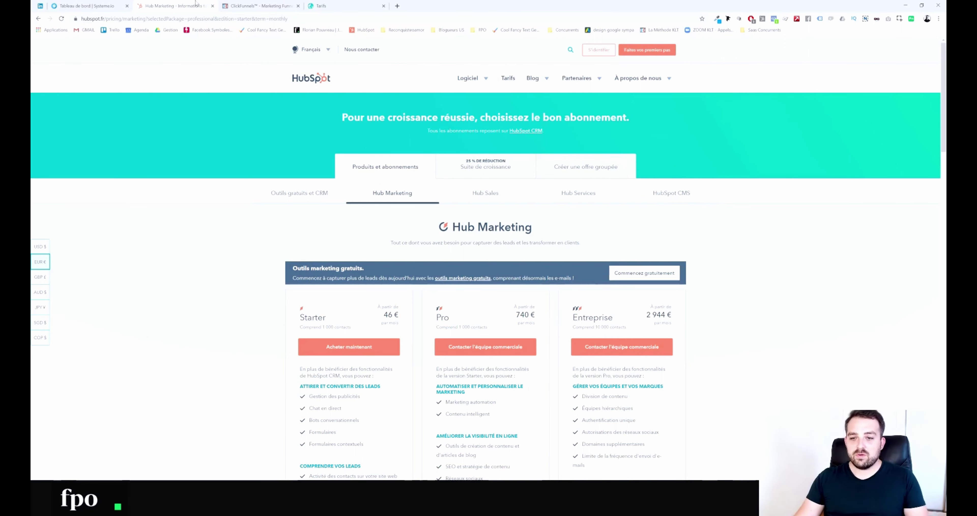
{"action": "scroll", "coordinate": [486, 197], "scroll_direction": "down", "scroll_amount": 3}
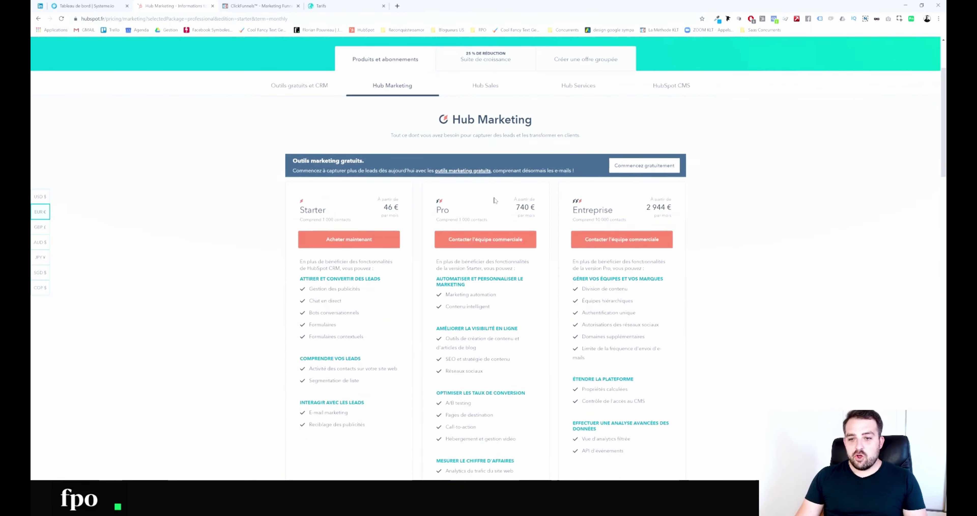
{"action": "left_click_drag", "start_coordinate": [511, 210], "coordinate": [536, 207]}
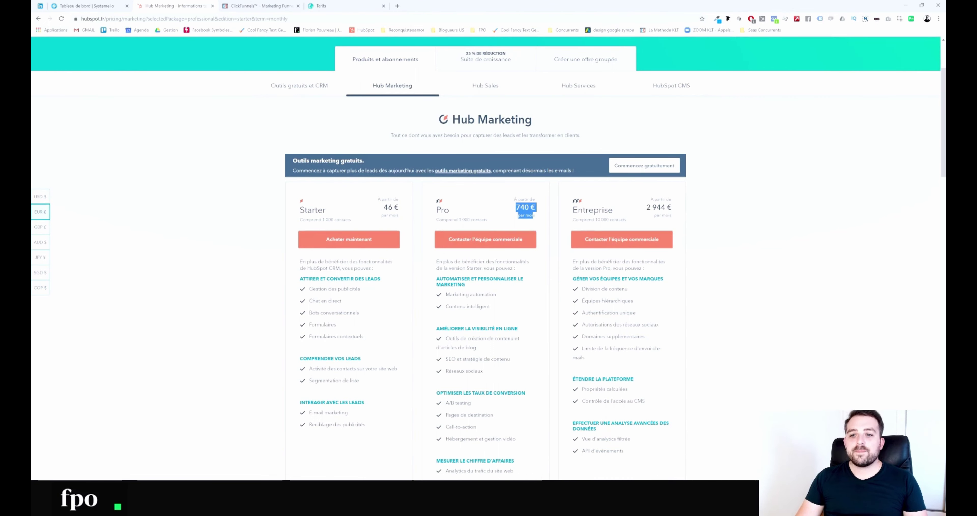
{"action": "scroll", "coordinate": [490, 199], "scroll_direction": "down", "scroll_amount": 3}
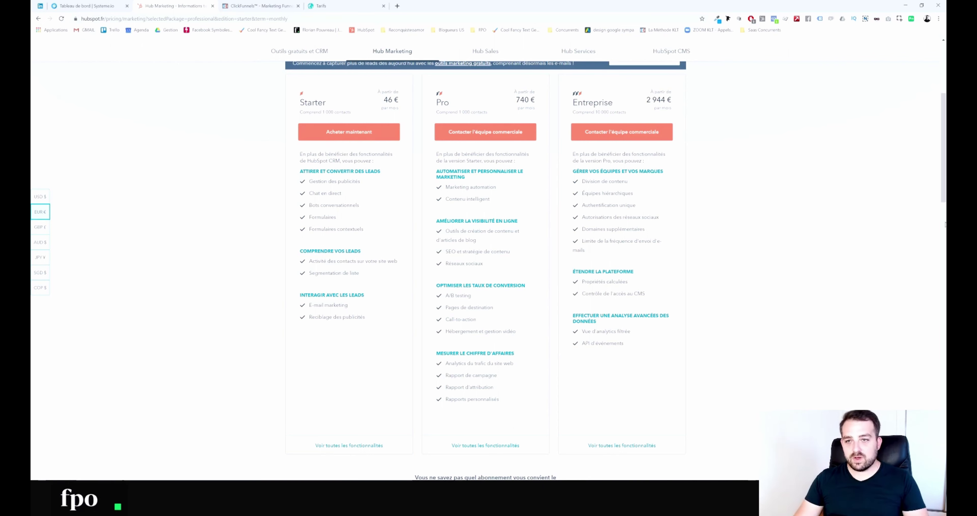
{"action": "mouse_move", "coordinate": [448, 328]}
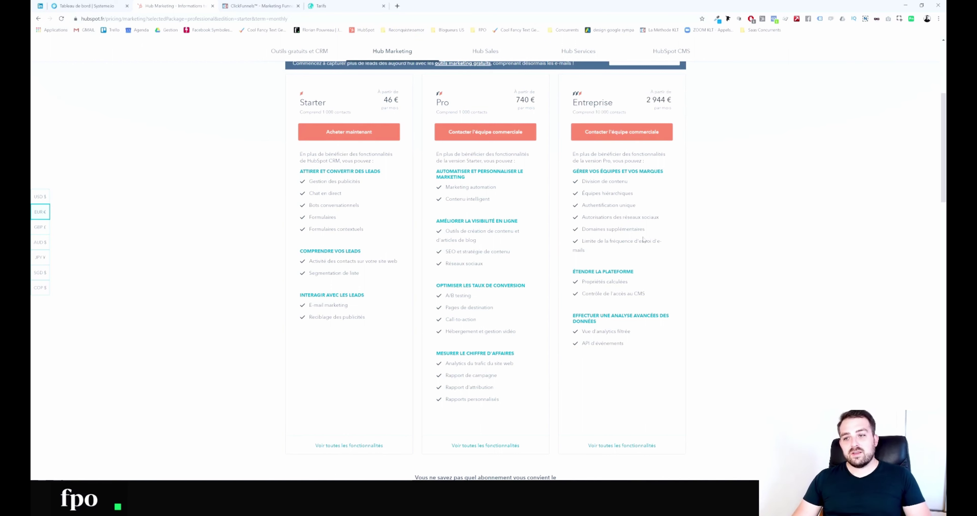
{"action": "mouse_move", "coordinate": [626, 205]}
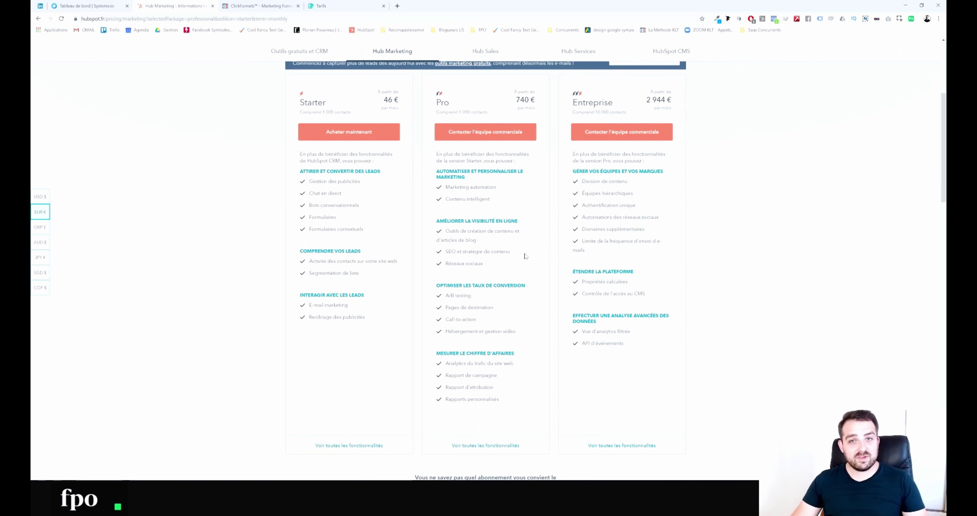
Bring up the ClickFunnels pricing comparison between the ClickFunnels and Etison Suite plans.
{"action": "left_click", "coordinate": [288, 4]}
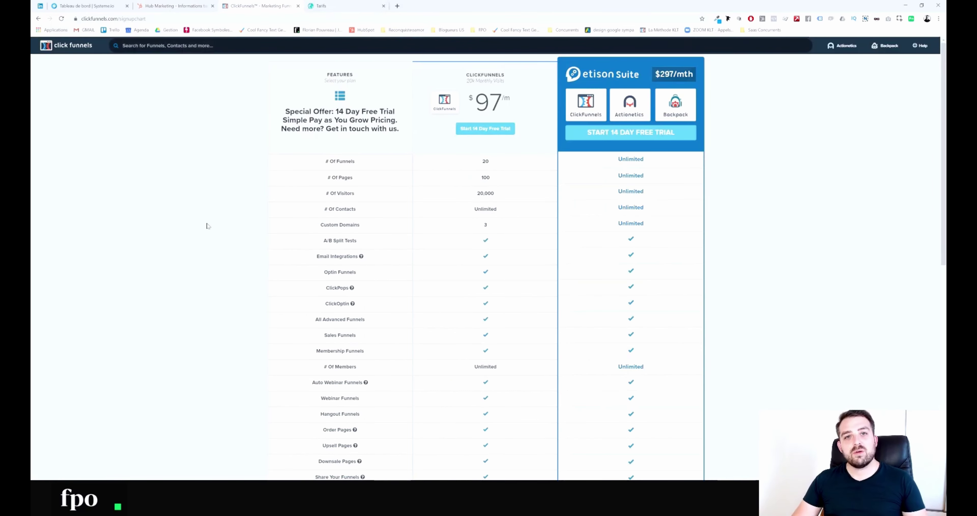
{"action": "left_click", "coordinate": [318, 4]}
{"action": "left_click", "coordinate": [264, 4]}
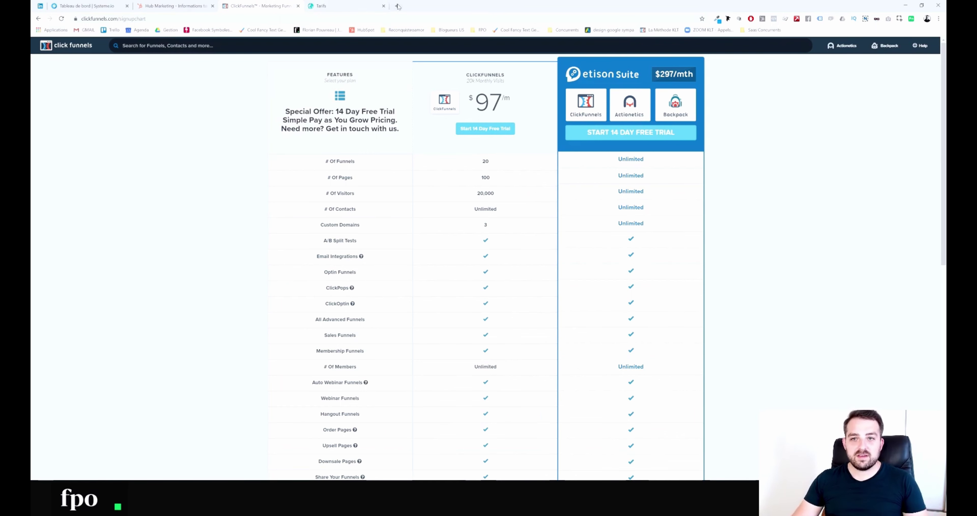
Open the ClickFunnels site in a separate tab and load its home page at clickfunnels.com.
{"action": "right_click", "coordinate": [78, 45]}
{"action": "left_click", "coordinate": [91, 51]}
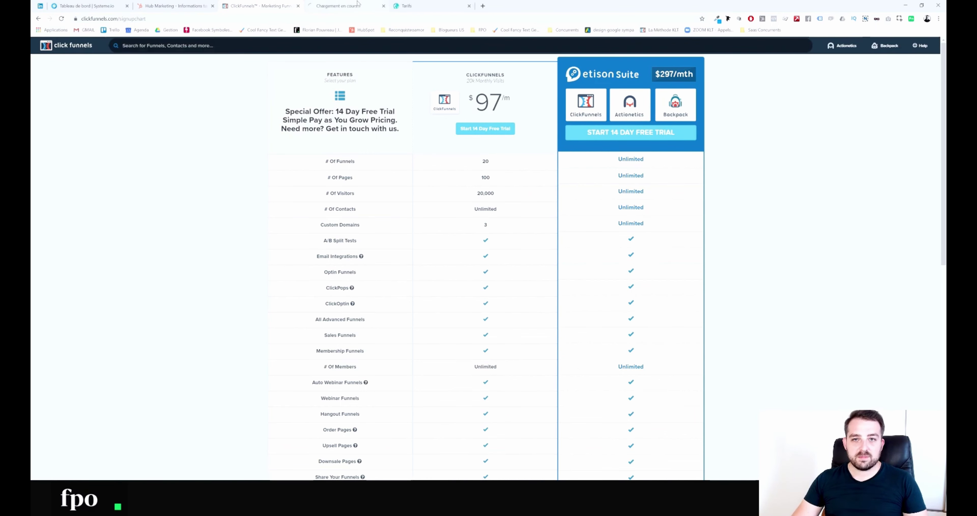
{"action": "left_click", "coordinate": [337, 6]}
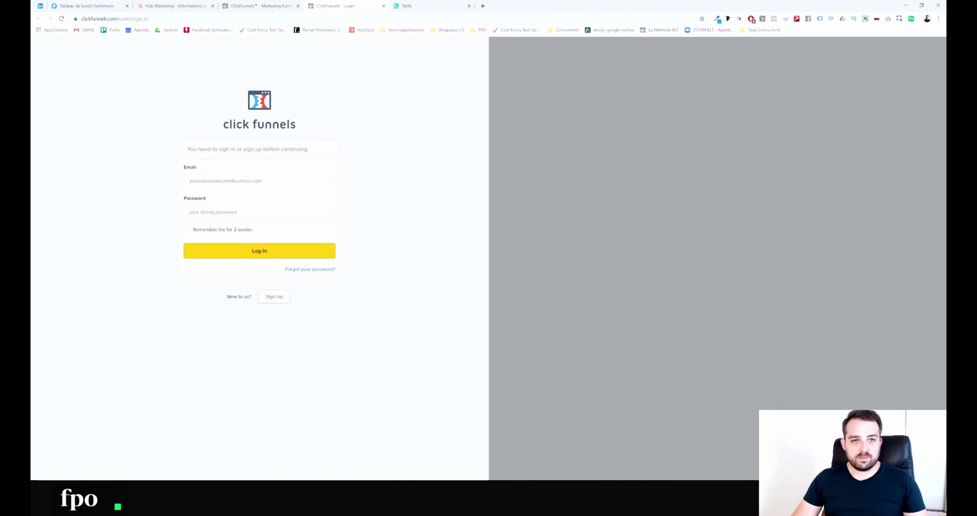
{"action": "left_click_drag", "start_coordinate": [177, 19], "coordinate": [116, 18]}
{"action": "key", "text": "BackSpace"}
{"action": "key", "text": "Return"}
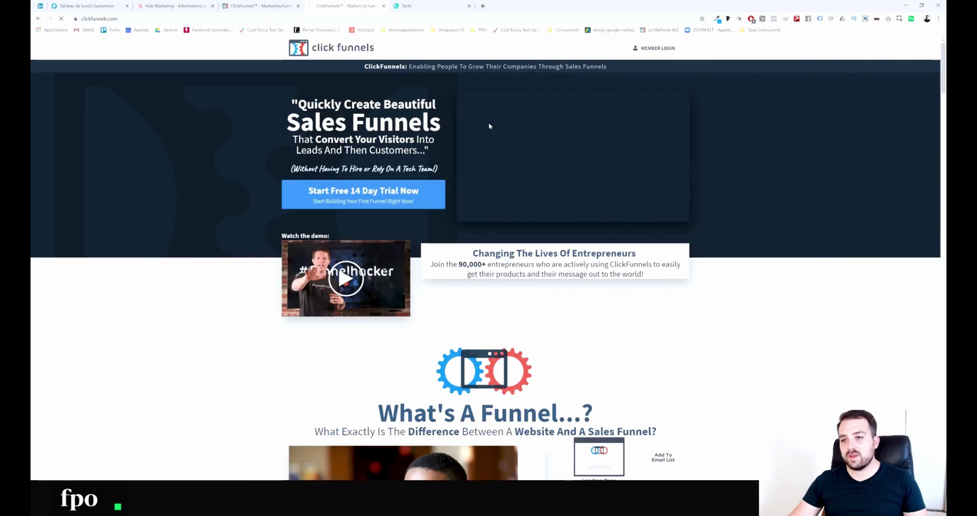
Review the ClickFunnels home page's explanation of a sales funnel and the monthly price of the ClickFunnels plan.
{"action": "scroll", "coordinate": [489, 124], "scroll_direction": "down", "scroll_amount": 8}
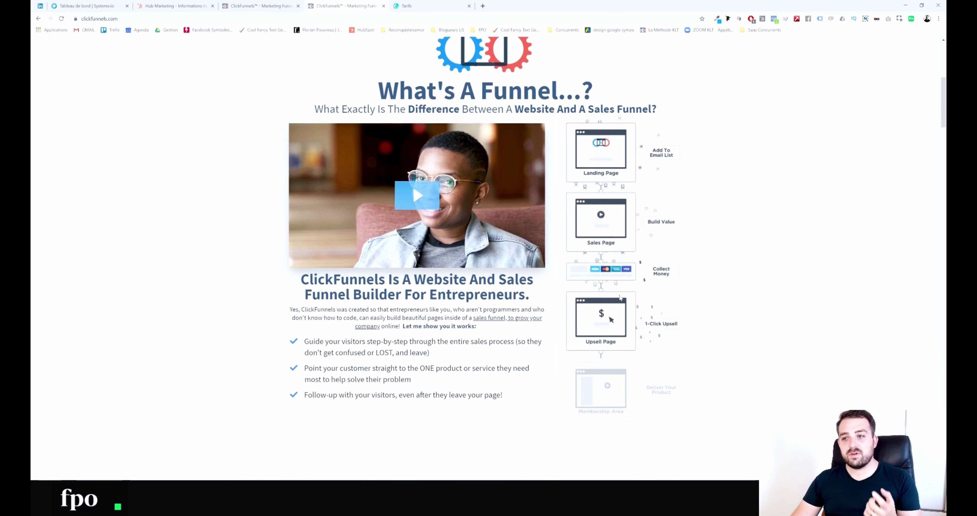
{"action": "scroll", "coordinate": [630, 296], "scroll_direction": "down", "scroll_amount": 2}
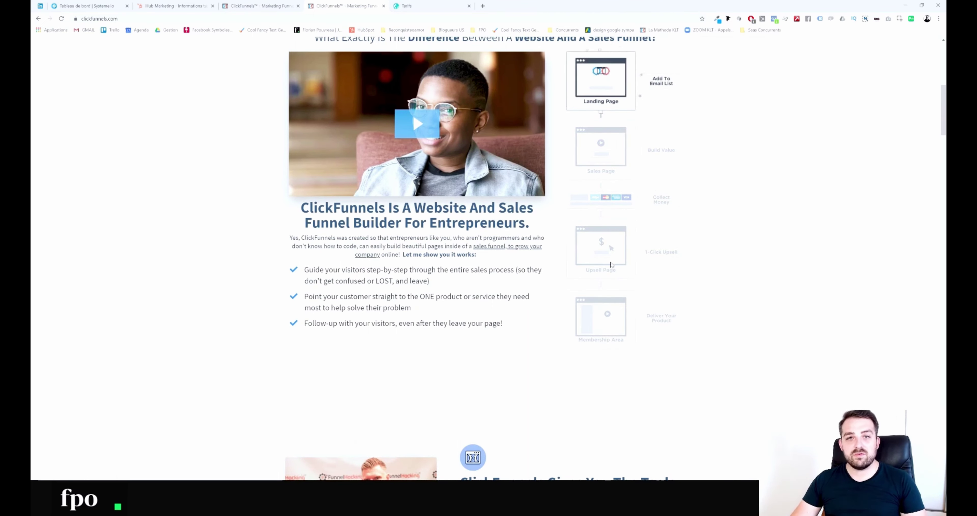
{"action": "scroll", "coordinate": [610, 269], "scroll_direction": "down", "scroll_amount": 4}
{"action": "scroll", "coordinate": [616, 277], "scroll_direction": "up", "scroll_amount": 11}
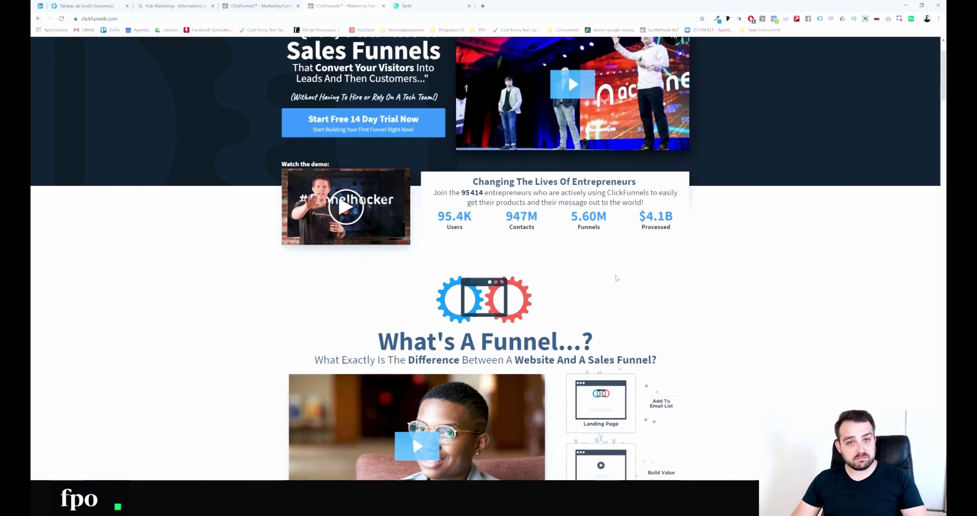
{"action": "scroll", "coordinate": [615, 278], "scroll_direction": "up", "scroll_amount": 2}
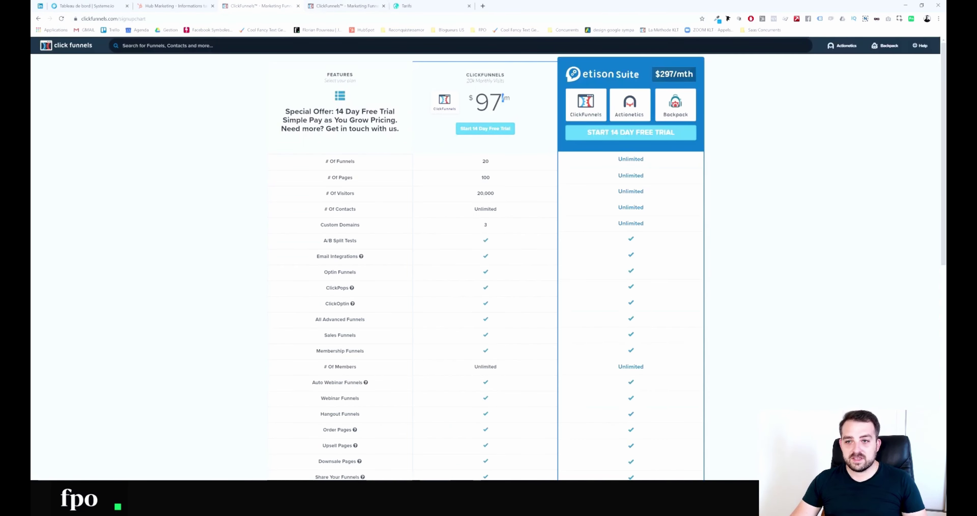
{"action": "left_click_drag", "start_coordinate": [506, 95], "coordinate": [470, 102]}
{"action": "left_click", "coordinate": [469, 102]}
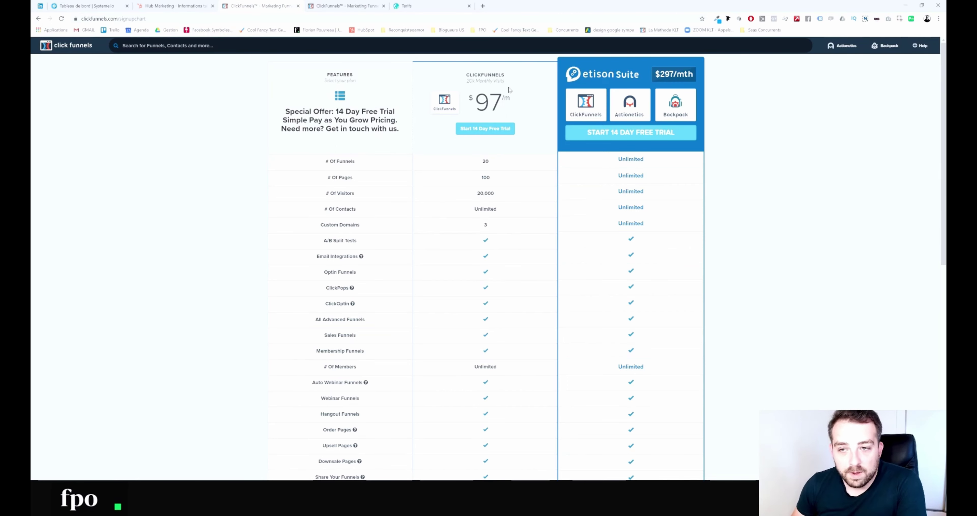
Examine the LearnyBox pricing page, comparing what the LearnyStart, LearnyPro and LearnyVIP plans include.
{"action": "left_click", "coordinate": [409, 5]}
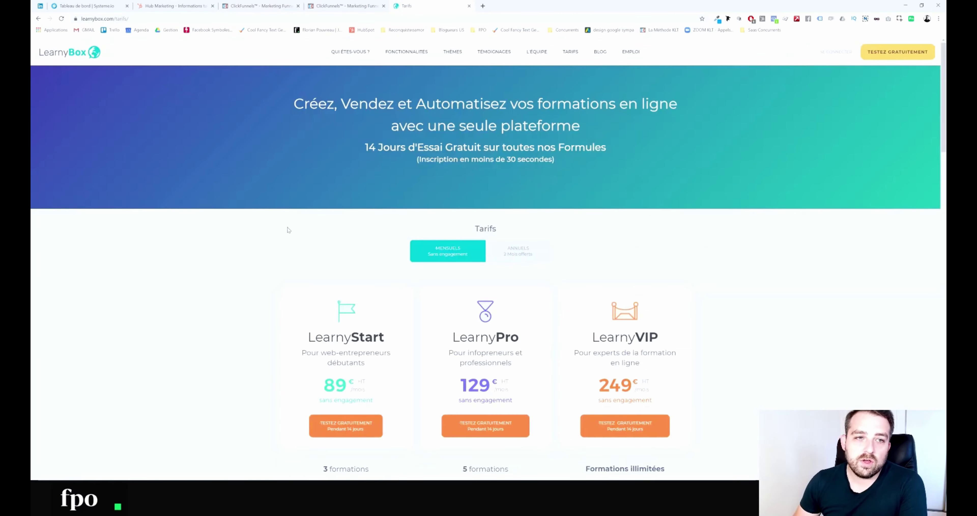
{"action": "scroll", "coordinate": [363, 260], "scroll_direction": "down", "scroll_amount": 4}
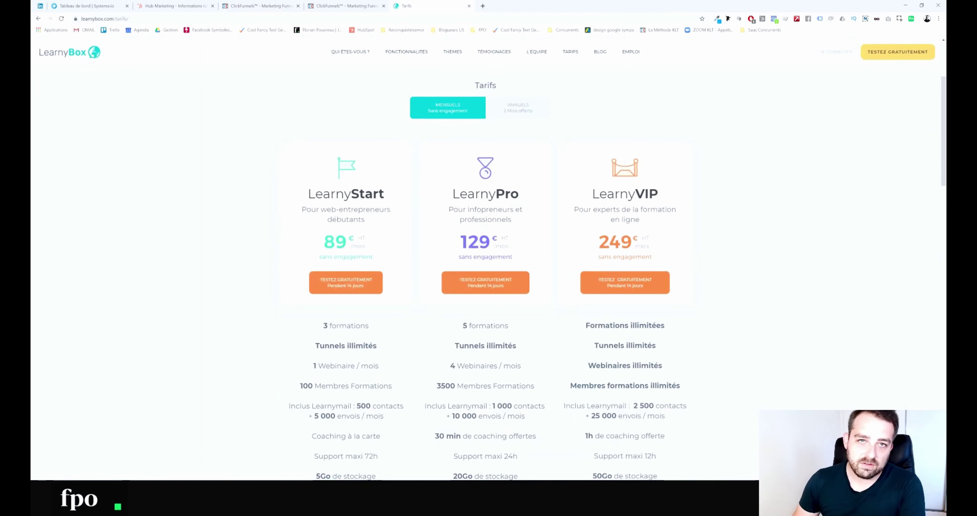
{"action": "scroll", "coordinate": [420, 243], "scroll_direction": "down", "scroll_amount": 4}
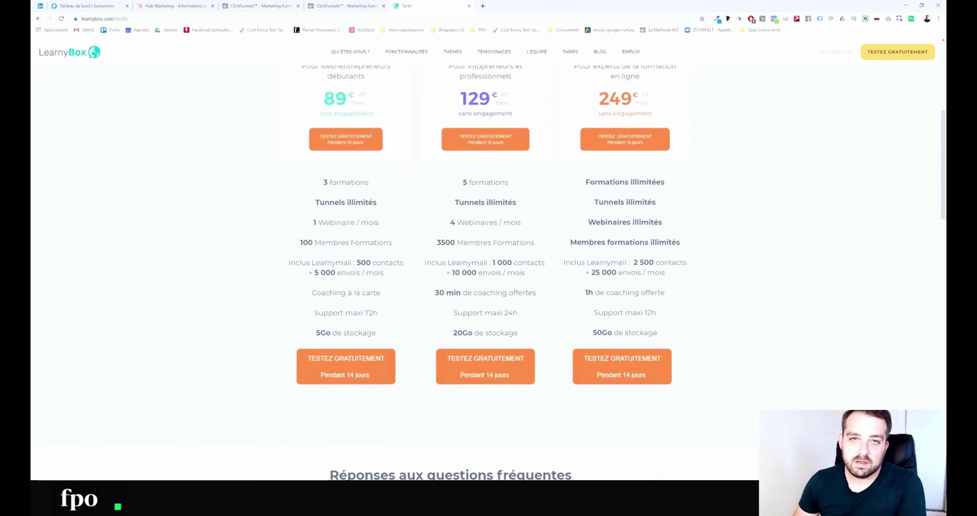
{"action": "left_click_drag", "start_coordinate": [313, 197], "coordinate": [411, 306]}
{"action": "left_click", "coordinate": [274, 270]}
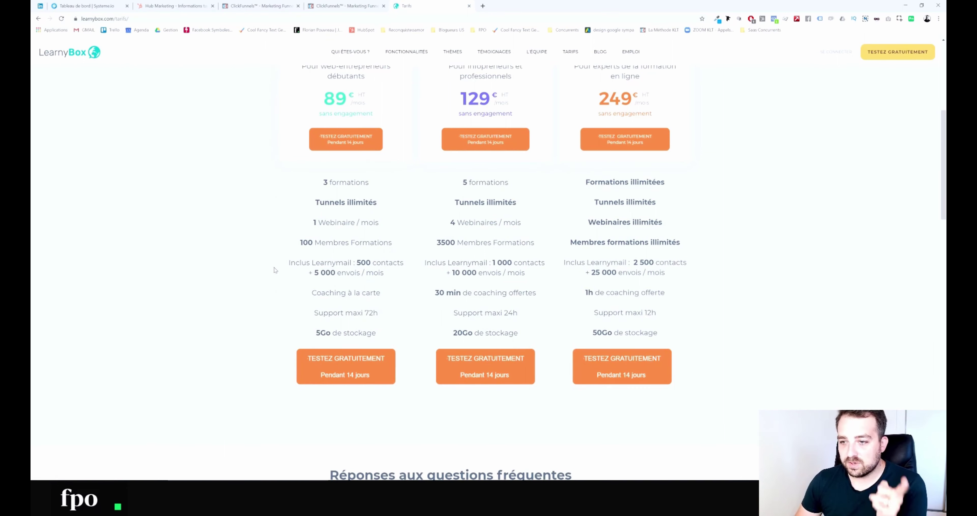
{"action": "scroll", "coordinate": [274, 266], "scroll_direction": "down", "scroll_amount": 1}
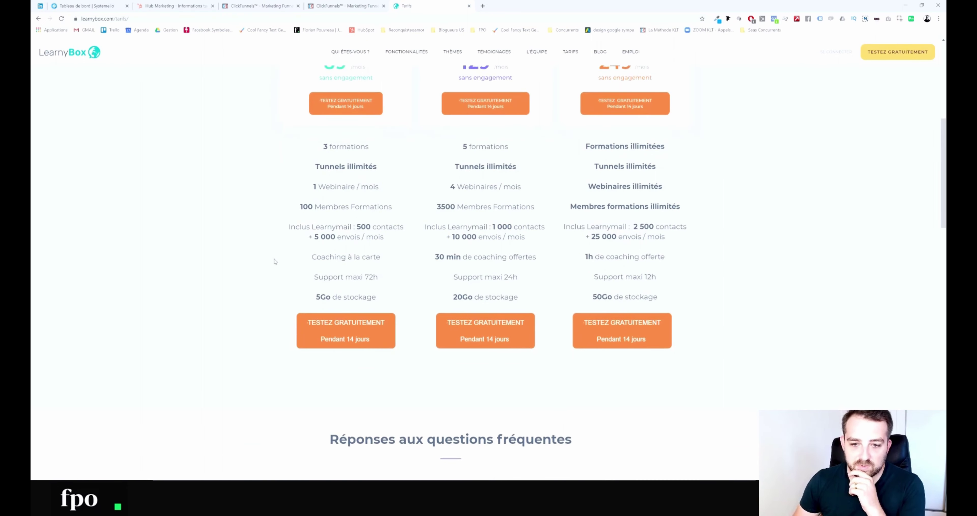
{"action": "scroll", "coordinate": [275, 261], "scroll_direction": "down", "scroll_amount": 2}
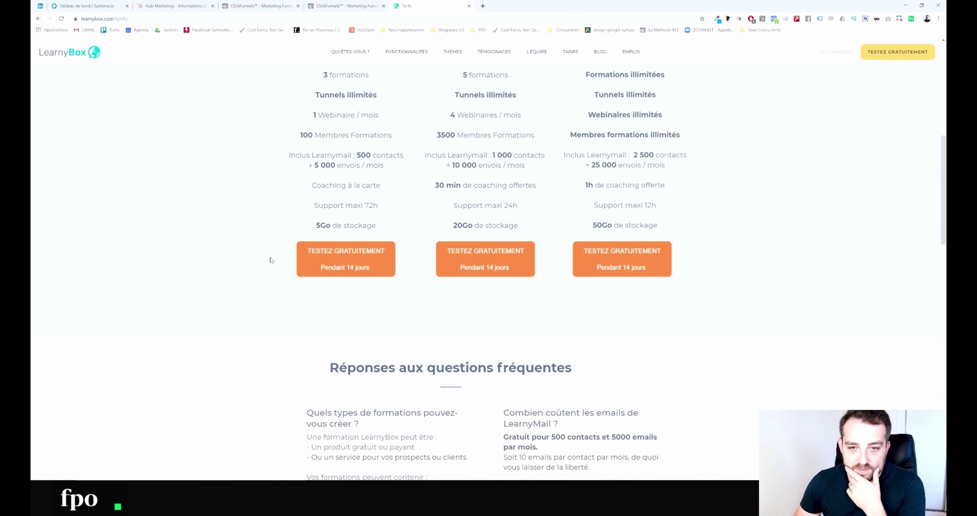
Check the LearnyBox FAQ for the LearnyMail email rates and return to the plan prices.
{"action": "scroll", "coordinate": [271, 260], "scroll_direction": "down", "scroll_amount": 5}
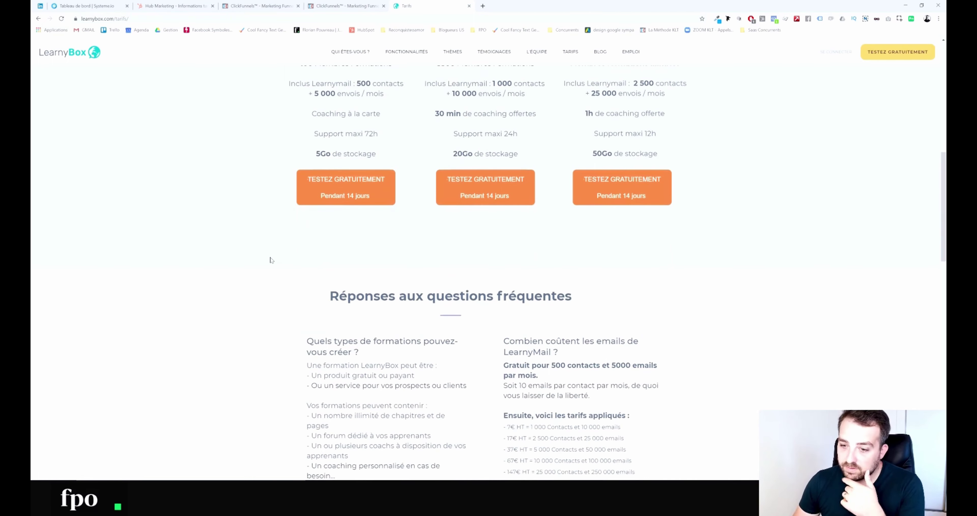
{"action": "scroll", "coordinate": [270, 259], "scroll_direction": "down", "scroll_amount": 5}
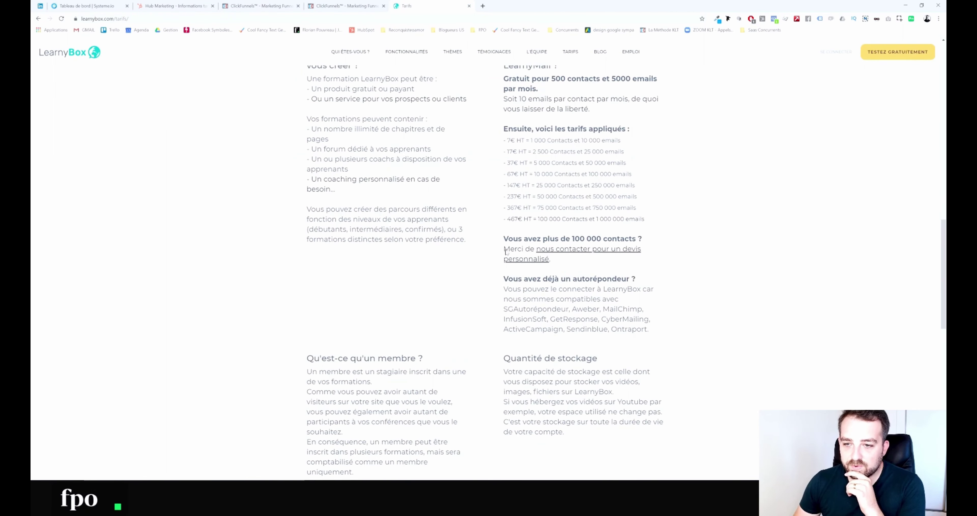
{"action": "scroll", "coordinate": [271, 260], "scroll_direction": "up", "scroll_amount": 5}
{"action": "scroll", "coordinate": [327, 95], "scroll_direction": "up", "scroll_amount": 10}
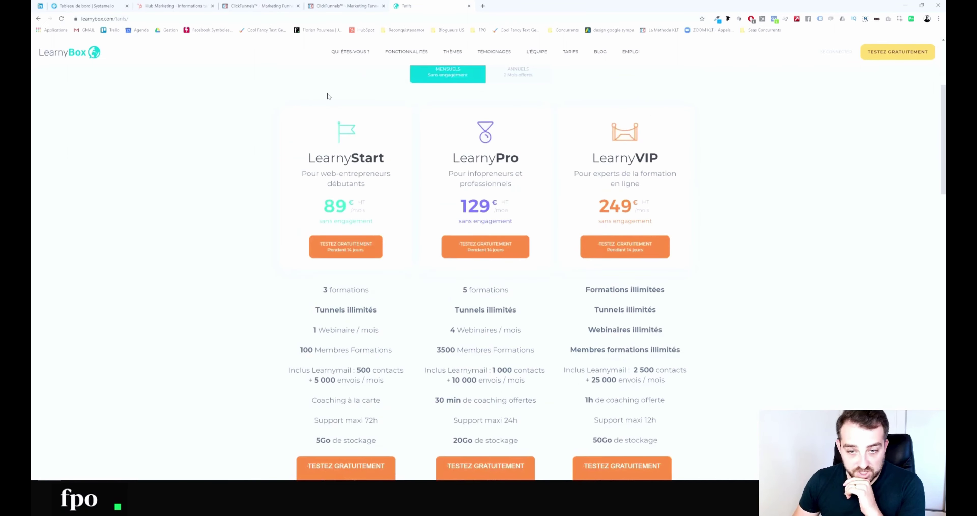
{"action": "scroll", "coordinate": [348, 196], "scroll_direction": "up", "scroll_amount": 5}
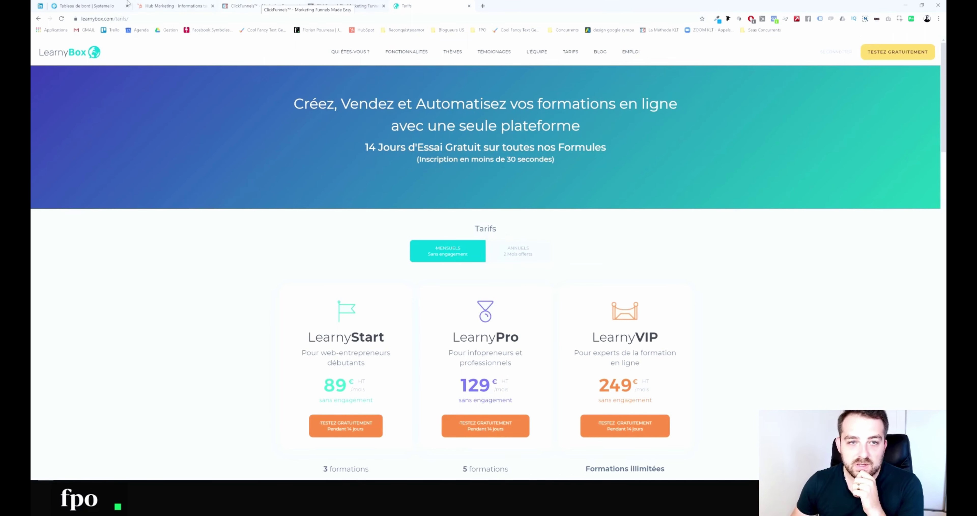
{"action": "key", "text": "ctrl+1"}
{"action": "key", "text": "ctrl+2"}
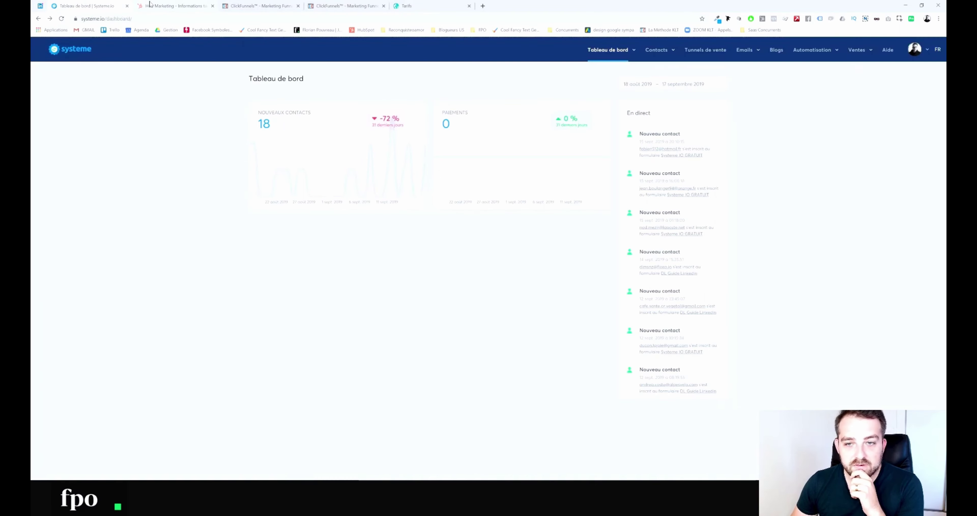
{"action": "left_click", "coordinate": [408, 5]}
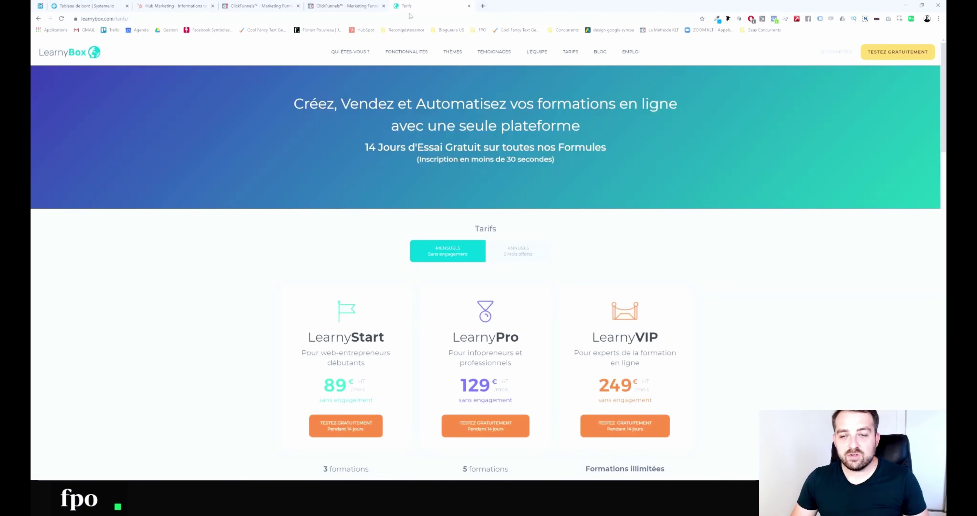
Close the LearnyBox tab and both ClickFunnels tabs, and return to the Systeme.io dashboard.
{"action": "left_click", "coordinate": [470, 6]}
{"action": "left_click", "coordinate": [383, 6]}
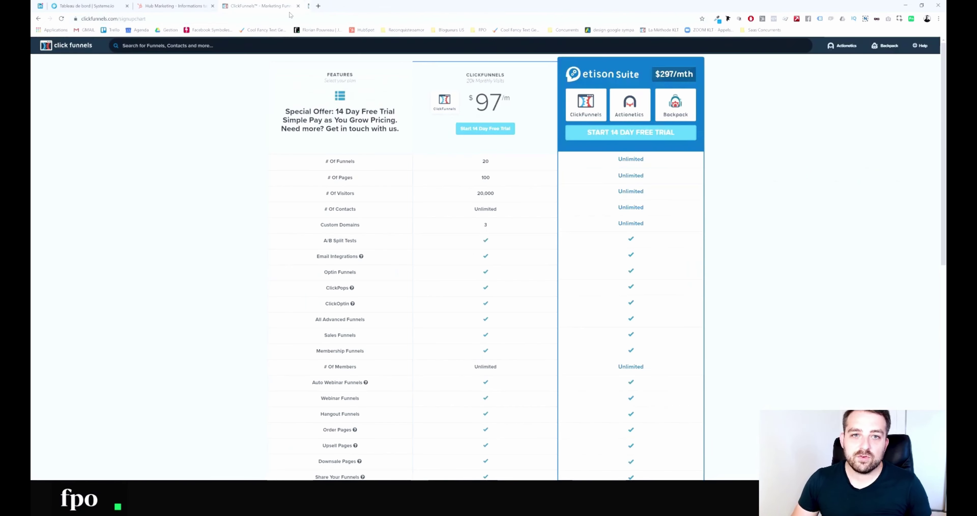
{"action": "left_click", "coordinate": [299, 5]}
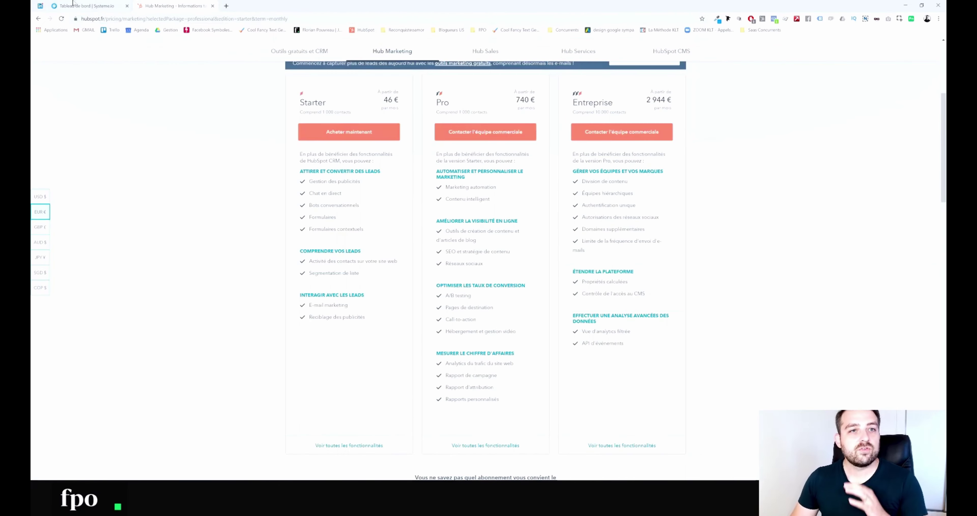
{"action": "left_click", "coordinate": [83, 6]}
Open the sales funnel "Tunnel Programme 301 - Offert" and preview its Landing Page step.
{"action": "mouse_move", "coordinate": [650, 62]}
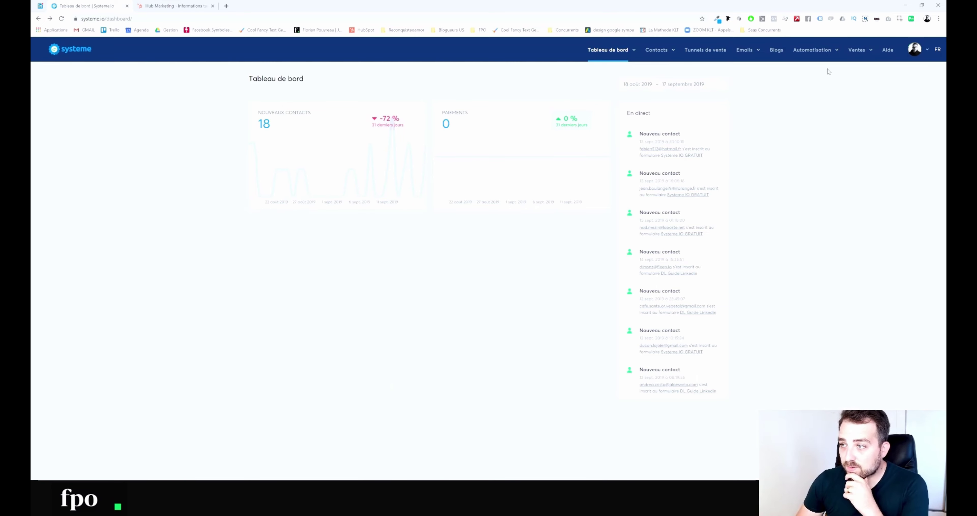
{"action": "mouse_move", "coordinate": [845, 58]}
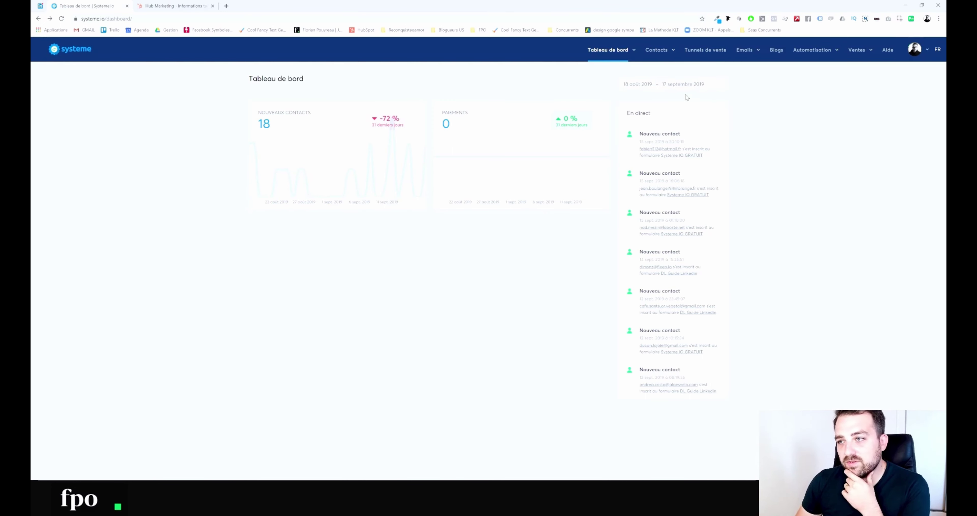
{"action": "left_click", "coordinate": [711, 54]}
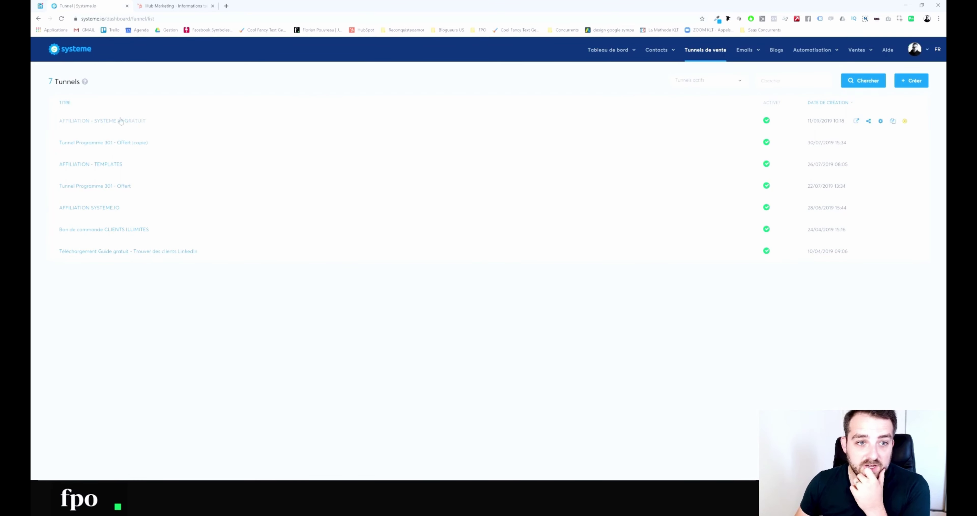
{"action": "left_click", "coordinate": [100, 188]}
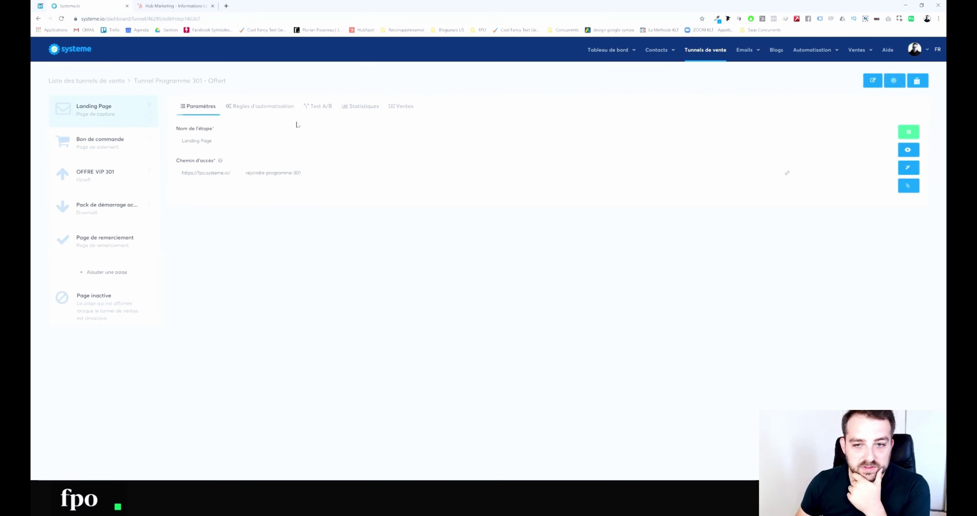
{"action": "left_click", "coordinate": [907, 150]}
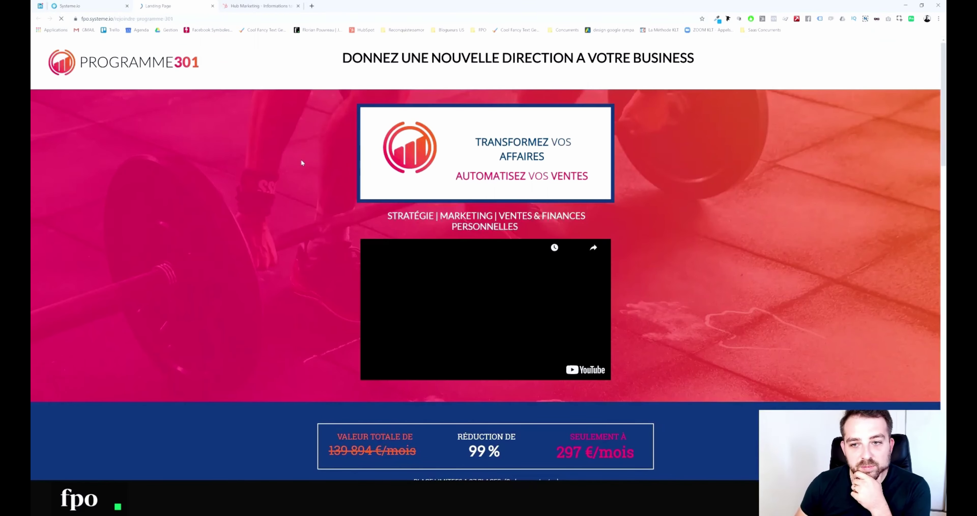
Check the landing page's responsive layout by narrowing the browser window to phone width, and restore it to full size.
{"action": "scroll", "coordinate": [308, 87], "scroll_direction": "down", "scroll_amount": 3}
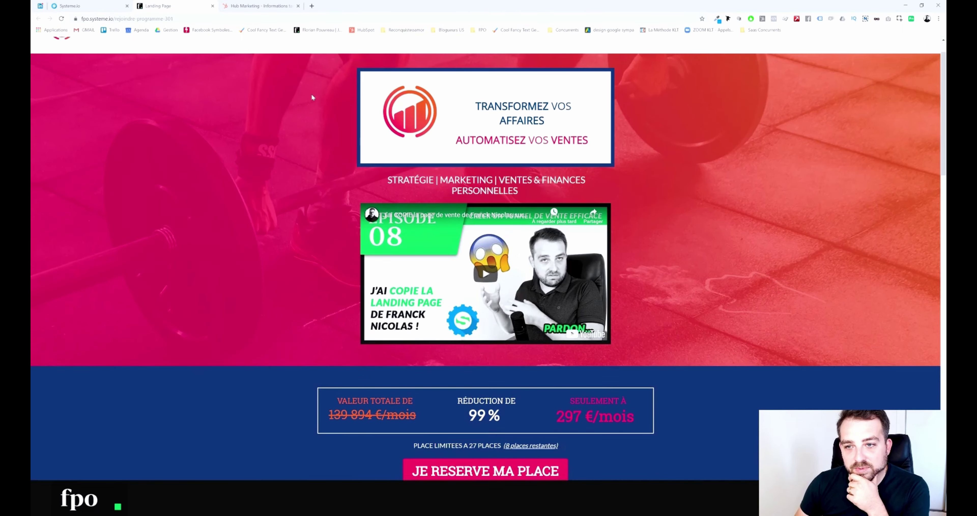
{"action": "scroll", "coordinate": [312, 94], "scroll_direction": "up", "scroll_amount": 3}
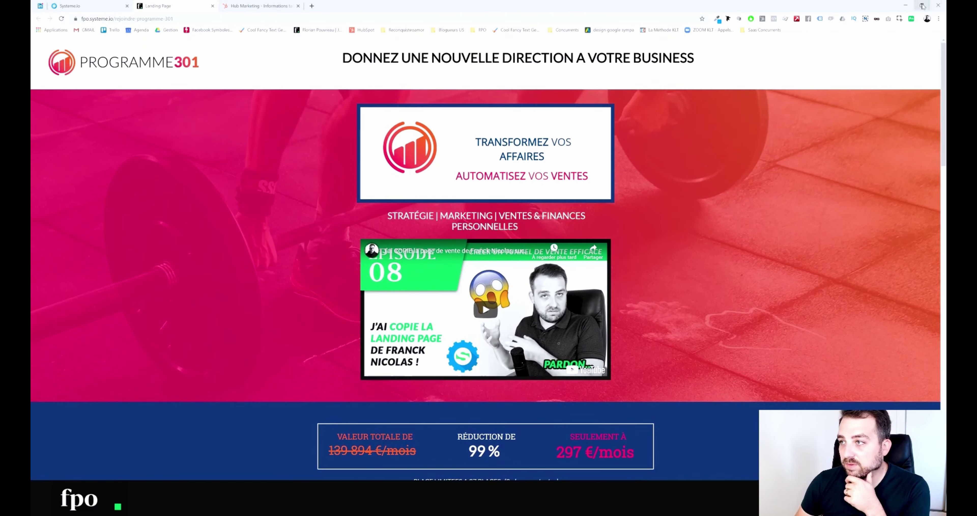
{"action": "left_click", "coordinate": [922, 5]}
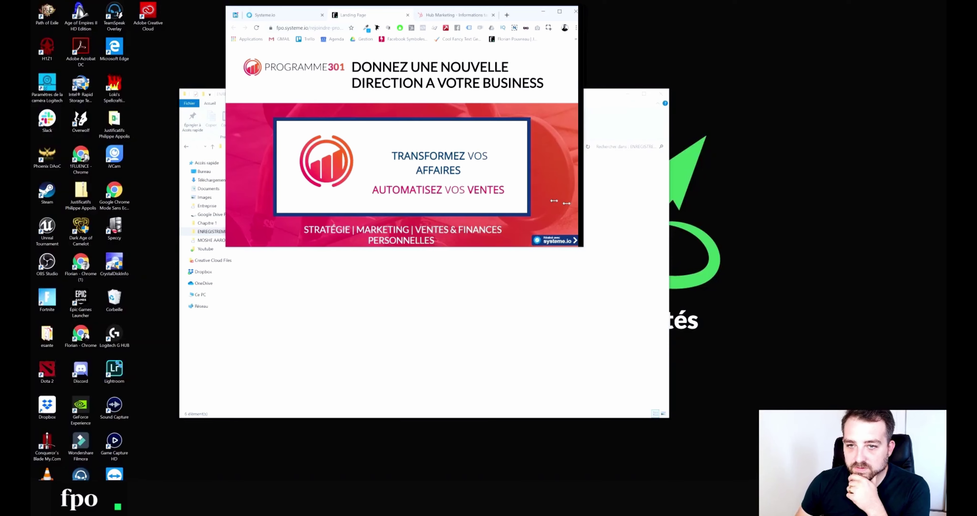
{"action": "left_click_drag", "start_coordinate": [586, 209], "coordinate": [341, 178]}
{"action": "scroll", "coordinate": [314, 146], "scroll_direction": "down", "scroll_amount": 15}
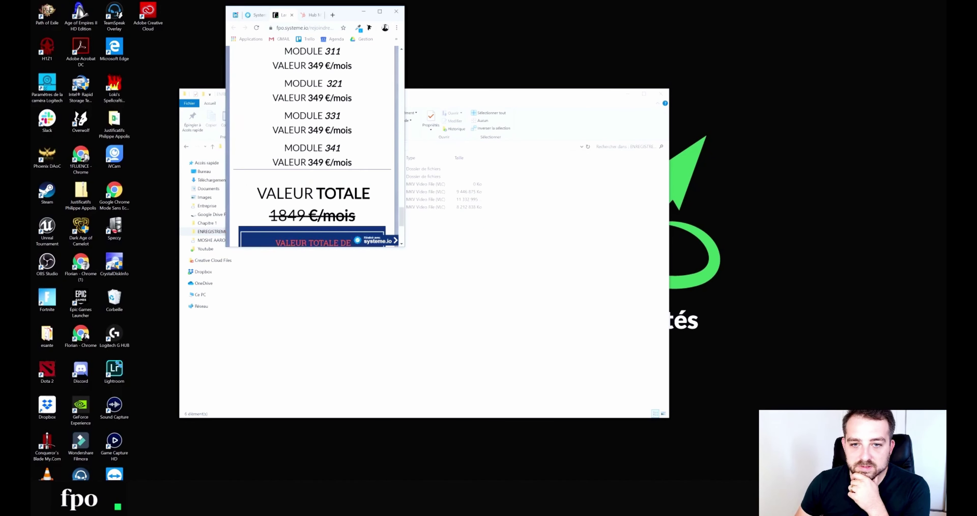
{"action": "left_click", "coordinate": [380, 11]}
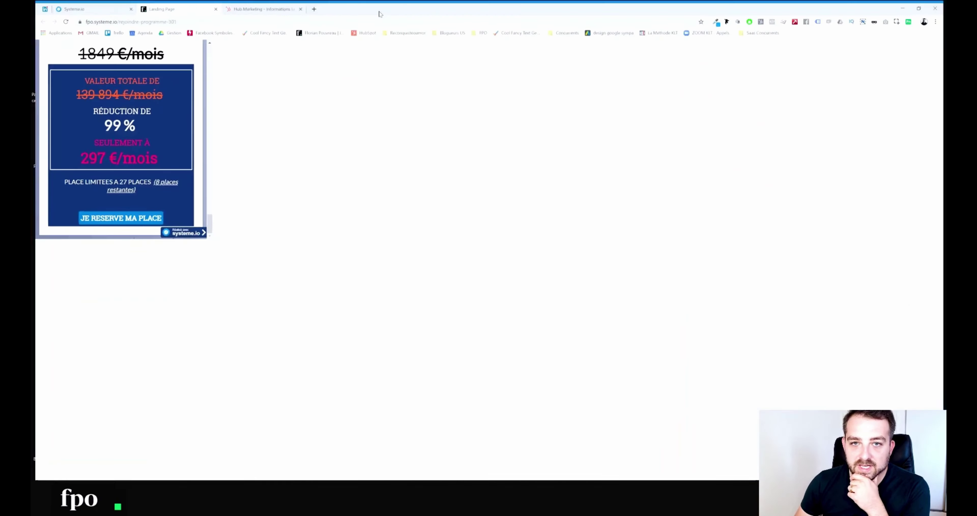
{"action": "scroll", "coordinate": [428, 114], "scroll_direction": "up", "scroll_amount": 5}
{"action": "scroll", "coordinate": [414, 124], "scroll_direction": "up", "scroll_amount": 8}
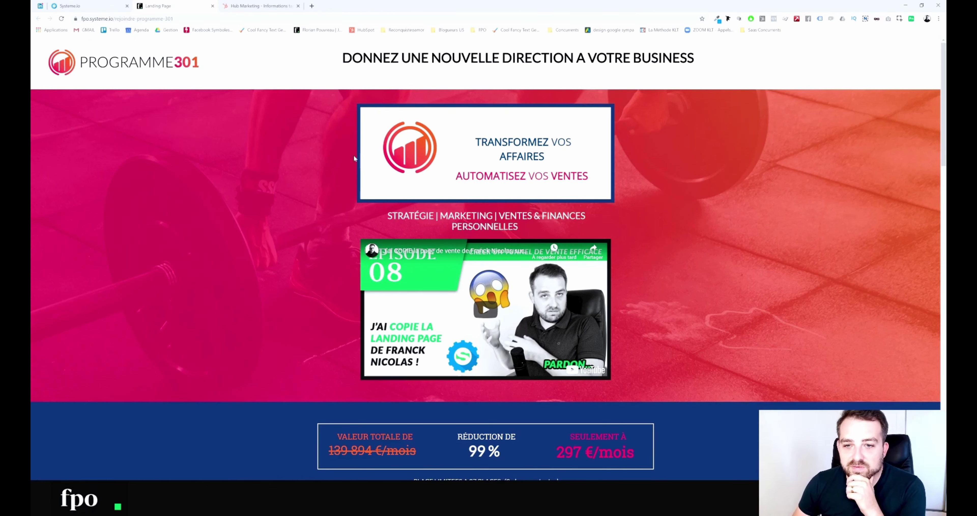
Examine the landing page's video, price block, countdown timer and programme benefits, highlighting the countdown digits.
{"action": "scroll", "coordinate": [345, 148], "scroll_direction": "down", "scroll_amount": 7}
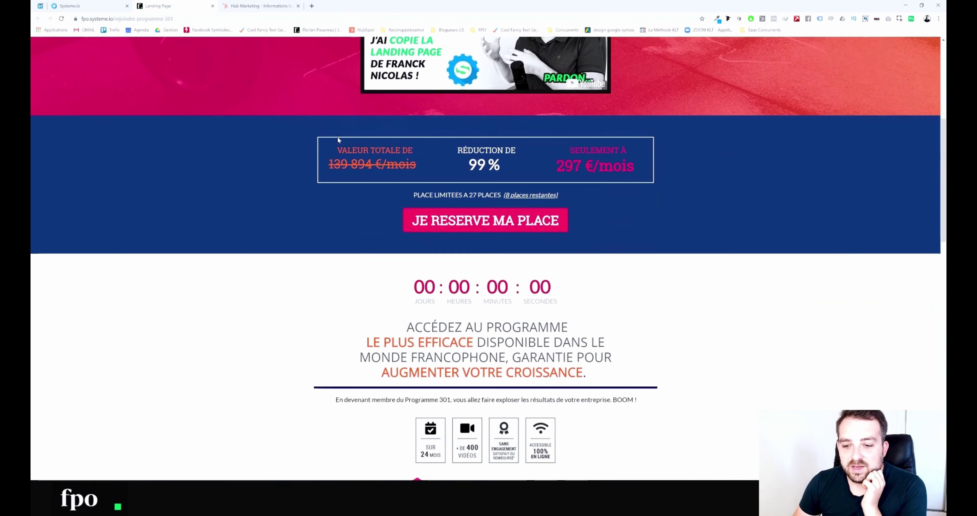
{"action": "scroll", "coordinate": [486, 166], "scroll_direction": "up", "scroll_amount": 8}
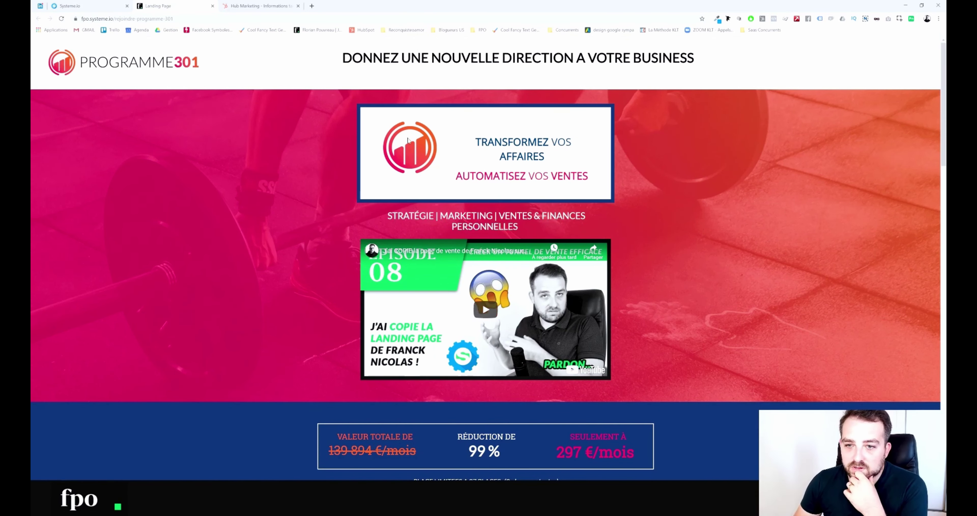
{"action": "scroll", "coordinate": [561, 199], "scroll_direction": "down", "scroll_amount": 5}
{"action": "left_click_drag", "start_coordinate": [412, 207], "coordinate": [644, 276]}
{"action": "left_click", "coordinate": [640, 287]}
{"action": "scroll", "coordinate": [641, 287], "scroll_direction": "down", "scroll_amount": 3}
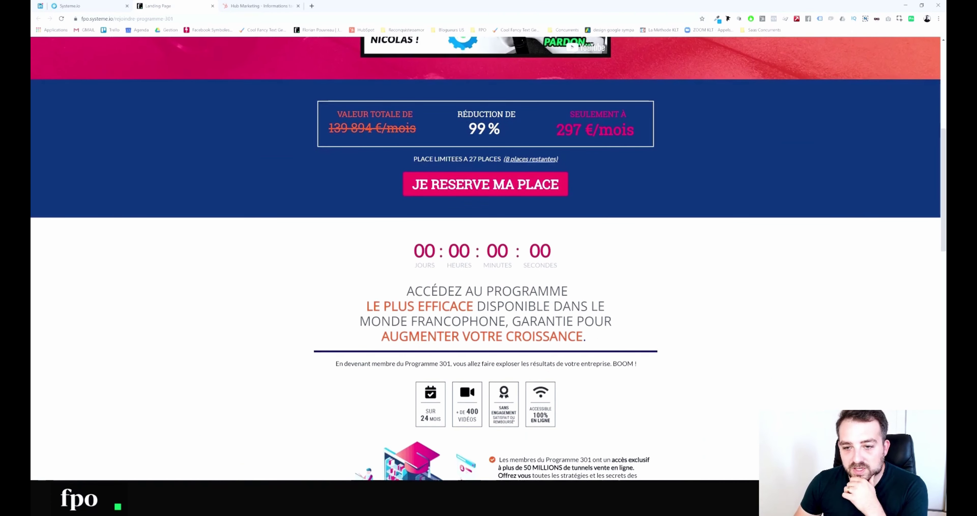
{"action": "left_click_drag", "start_coordinate": [530, 251], "coordinate": [414, 254]}
{"action": "left_click", "coordinate": [413, 255]}
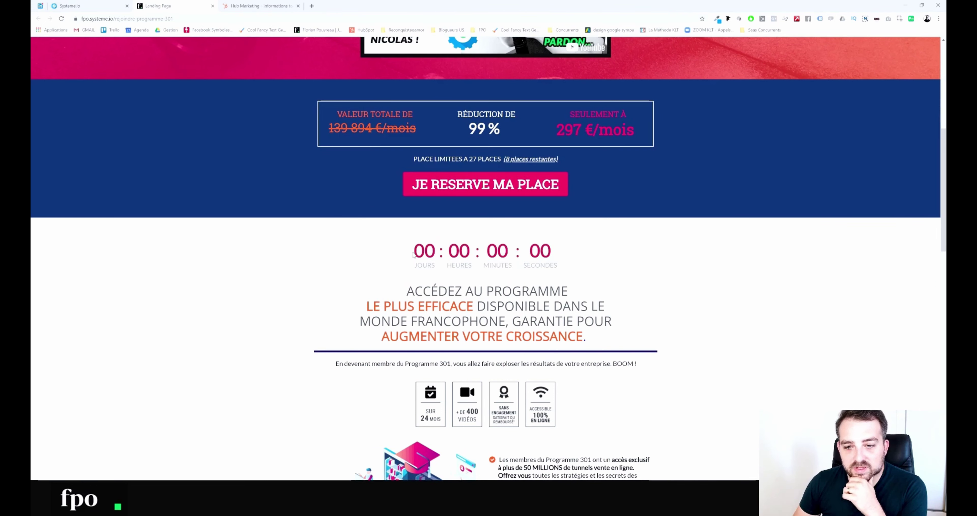
{"action": "scroll", "coordinate": [383, 246], "scroll_direction": "down", "scroll_amount": 2}
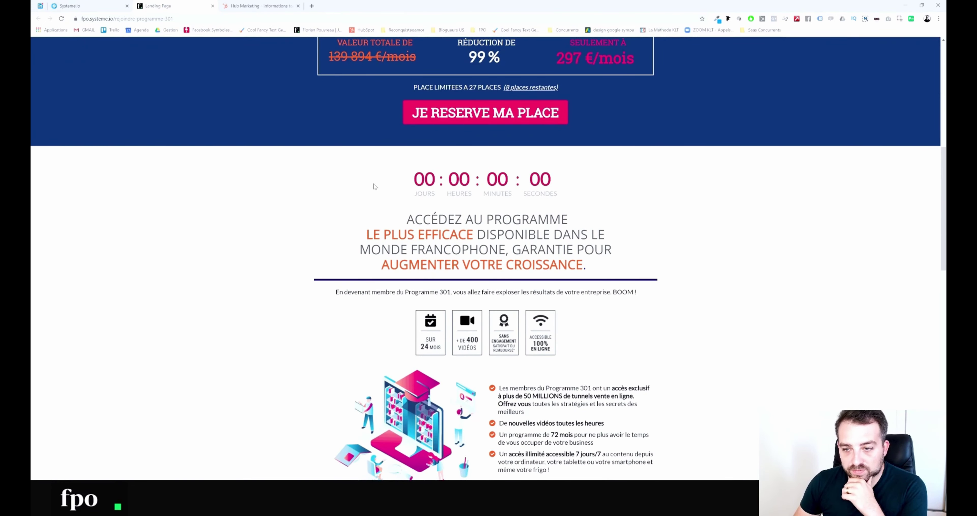
{"action": "double_click", "coordinate": [540, 179]}
{"action": "left_click", "coordinate": [633, 185]}
{"action": "scroll", "coordinate": [633, 186], "scroll_direction": "down", "scroll_amount": 2}
{"action": "scroll", "coordinate": [632, 186], "scroll_direction": "down", "scroll_amount": 4}
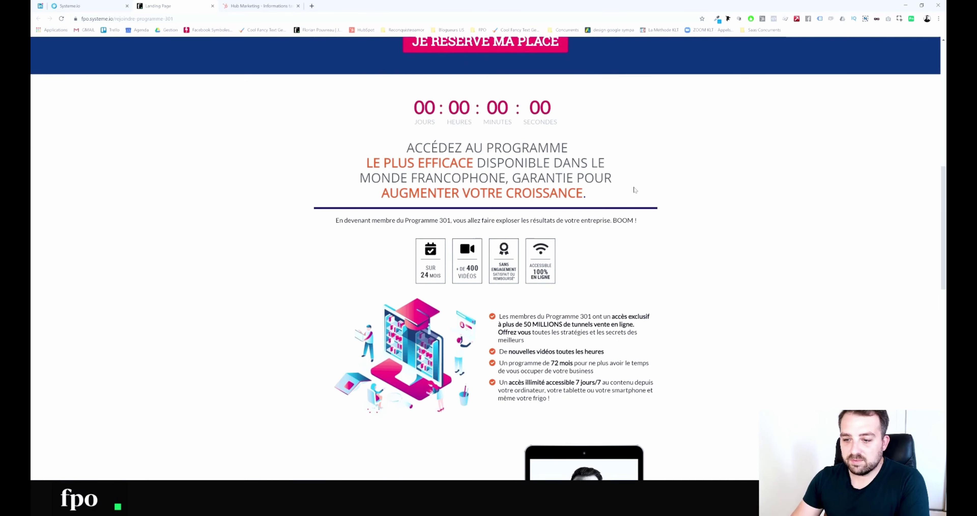
Test the reservation popup from the "Copiez les meilleurs tunnels de vente du monde" section by submitting it empty, and close it.
{"action": "scroll", "coordinate": [570, 304], "scroll_direction": "down", "scroll_amount": 3}
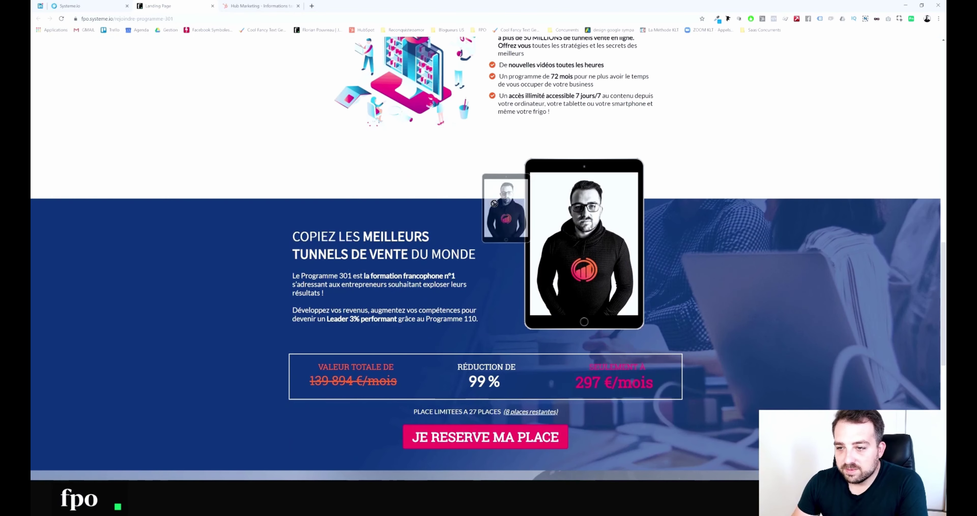
{"action": "left_click_drag", "start_coordinate": [335, 237], "coordinate": [766, 295]}
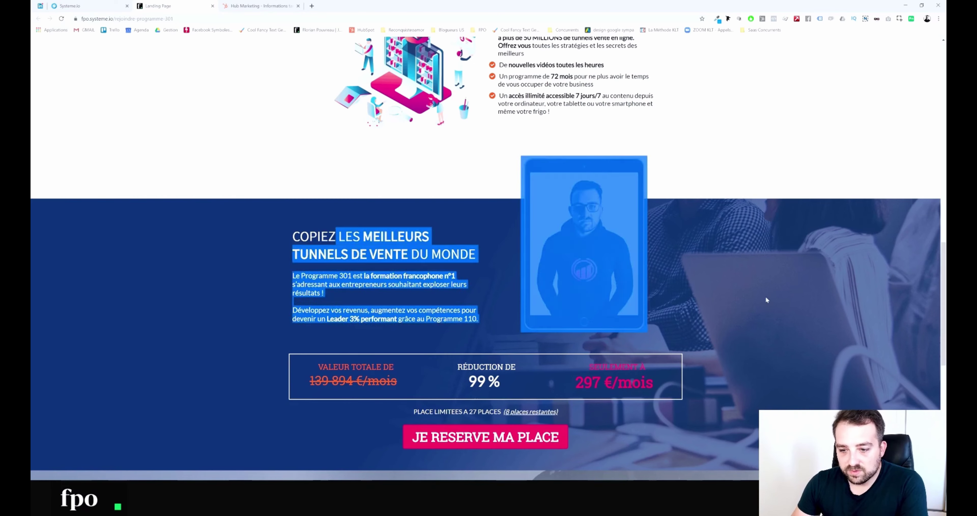
{"action": "left_click", "coordinate": [766, 296]}
{"action": "scroll", "coordinate": [448, 261], "scroll_direction": "down", "scroll_amount": 5}
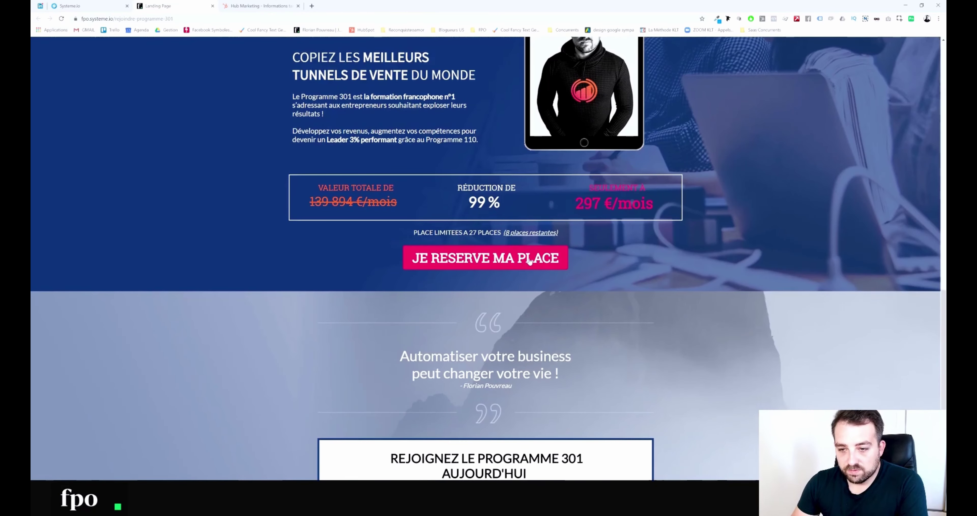
{"action": "left_click", "coordinate": [486, 260]}
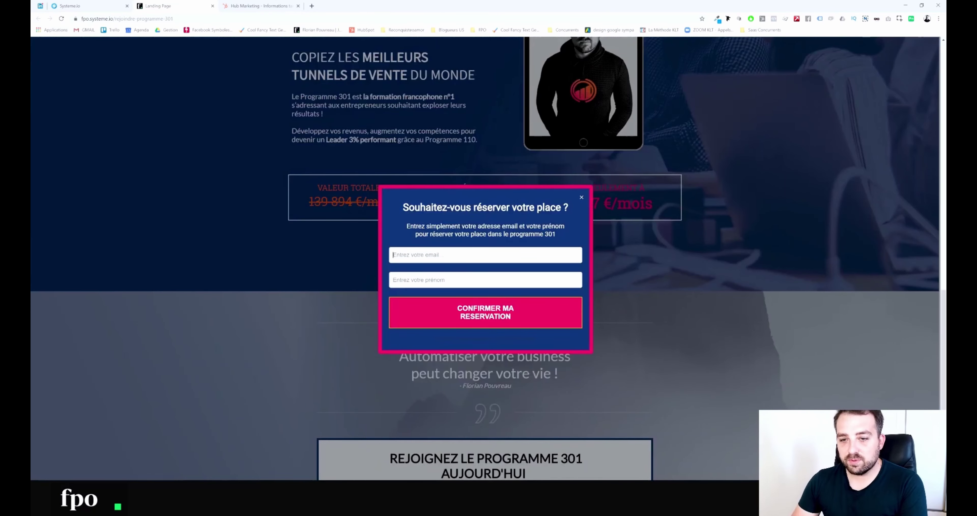
{"action": "left_click", "coordinate": [417, 307]}
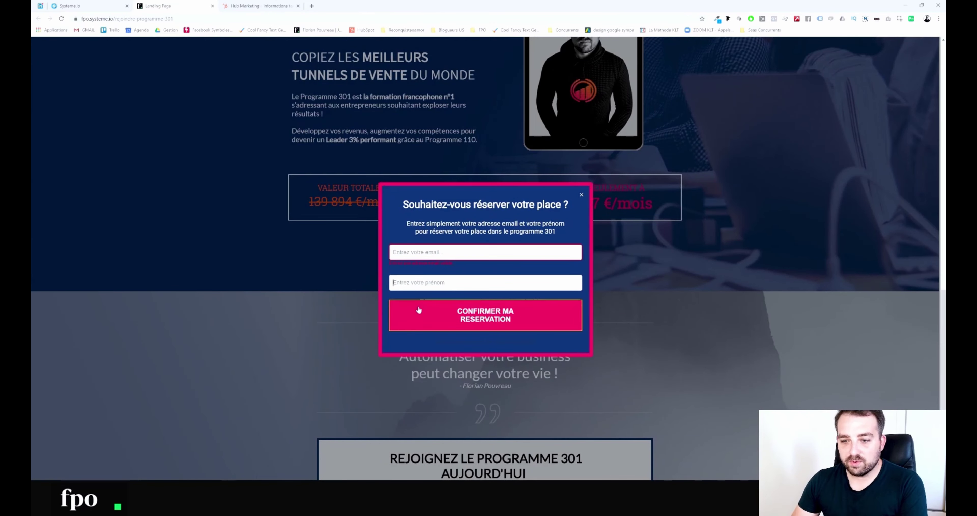
{"action": "left_click", "coordinate": [580, 193]}
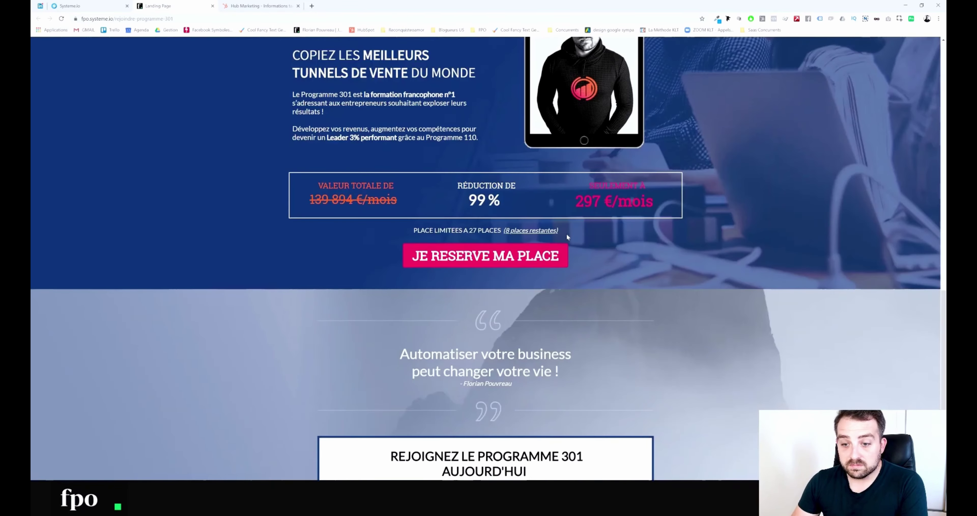
Finish reviewing the landing page, close its preview and return to the funnel's step list.
{"action": "scroll", "coordinate": [374, 163], "scroll_direction": "down", "scroll_amount": 8}
{"action": "left_click_drag", "start_coordinate": [375, 163], "coordinate": [189, 57]}
{"action": "left_click", "coordinate": [115, 10]}
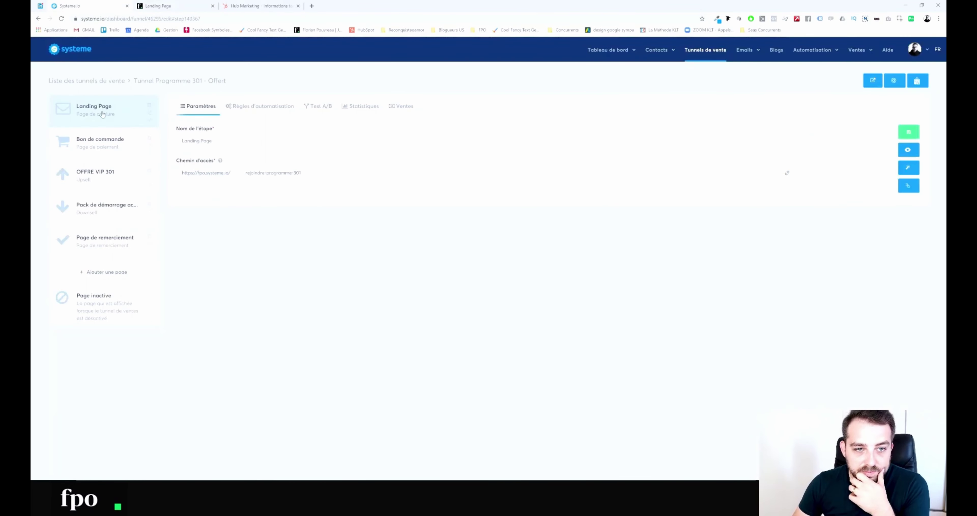
{"action": "left_click", "coordinate": [191, 6]}
{"action": "left_click", "coordinate": [212, 6]}
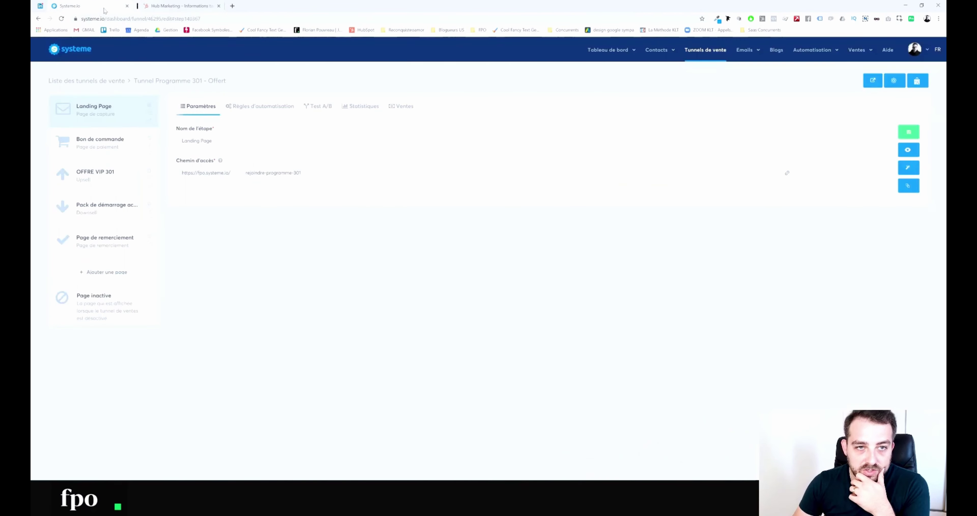
Open the Bon de commande page in the page editor and inspect the settings of its "Vous allez recevoir" bullet list.
{"action": "left_click", "coordinate": [107, 143]}
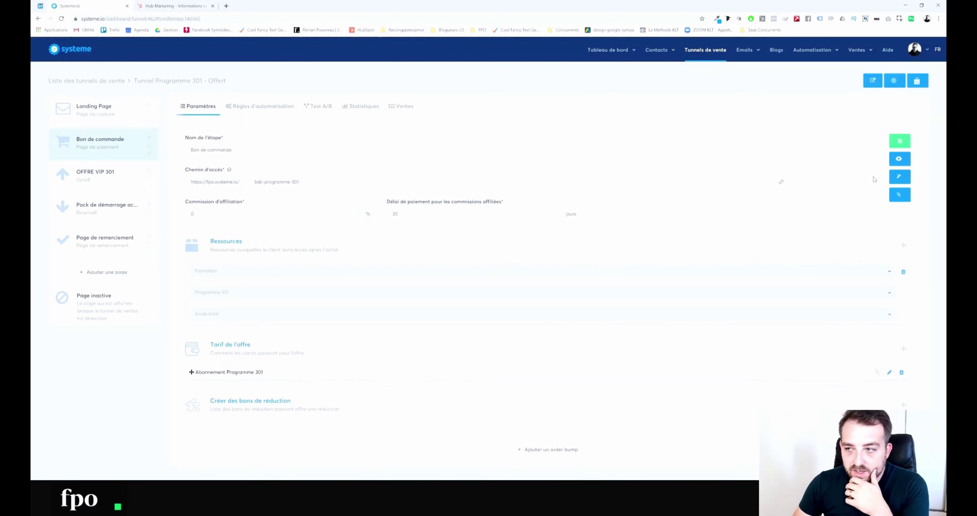
{"action": "left_click", "coordinate": [900, 176]}
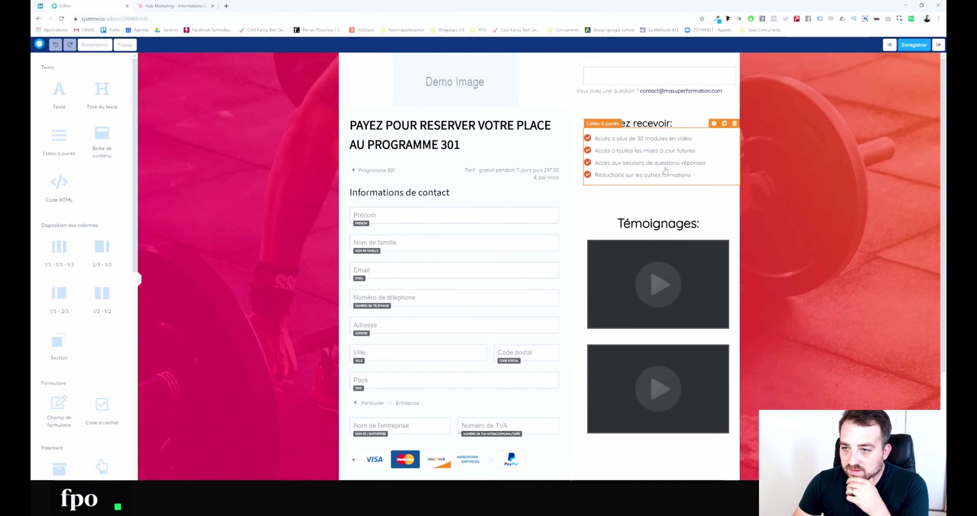
{"action": "left_click", "coordinate": [615, 151]}
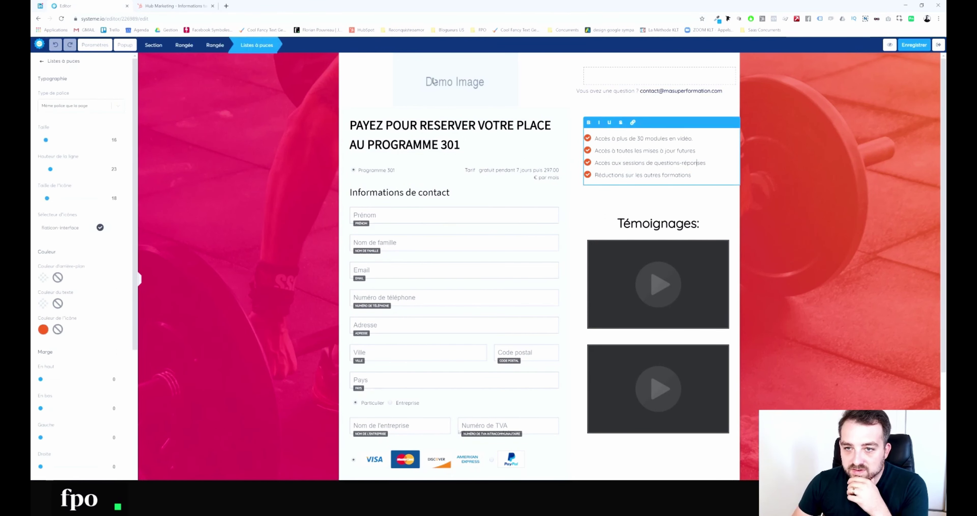
{"action": "left_click", "coordinate": [367, 82]}
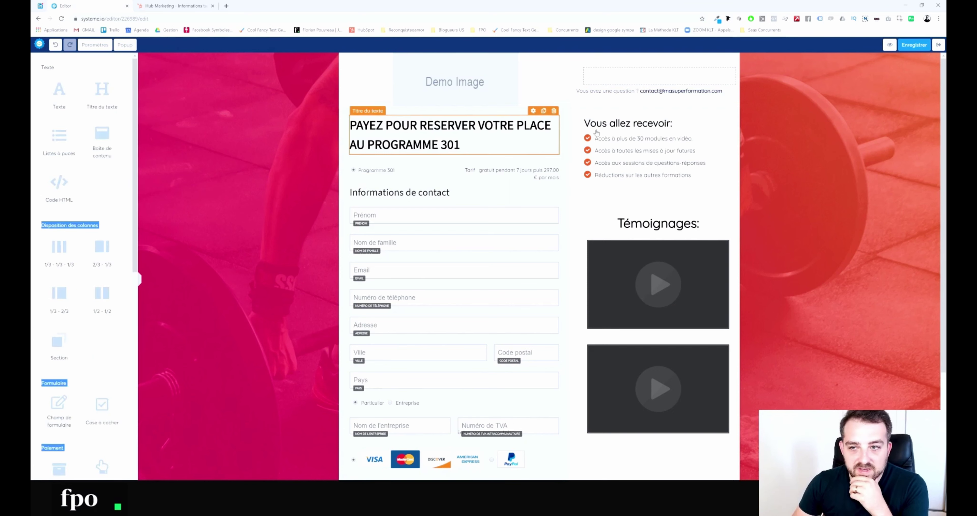
Try adding a blue section with placeholder text above the order form, and delete it.
{"action": "left_click_drag", "start_coordinate": [61, 92], "coordinate": [626, 190]}
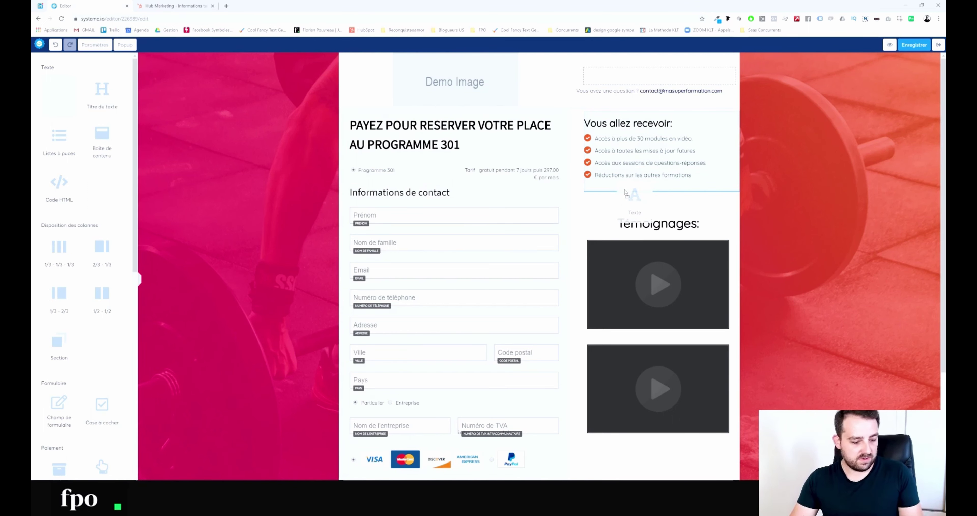
{"action": "left_click_drag", "start_coordinate": [627, 194], "coordinate": [232, 117]}
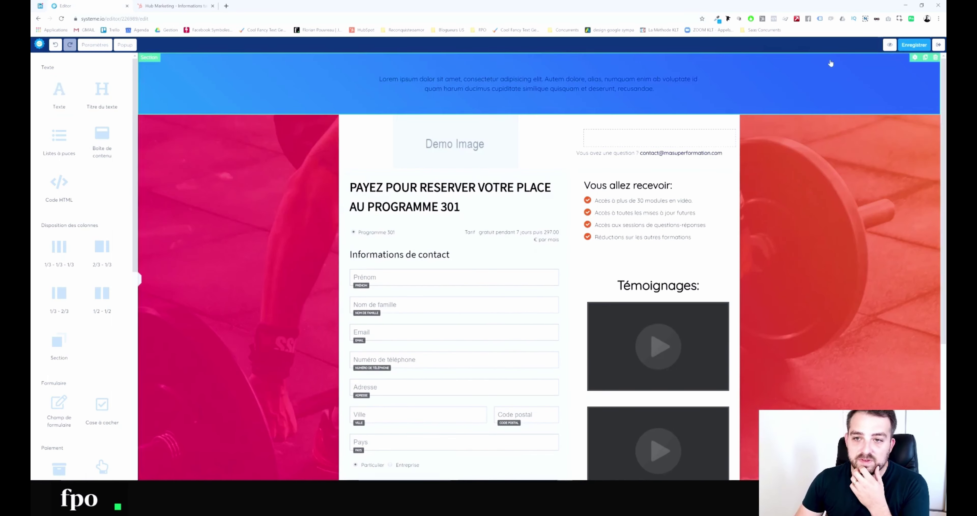
{"action": "left_click", "coordinate": [936, 57]}
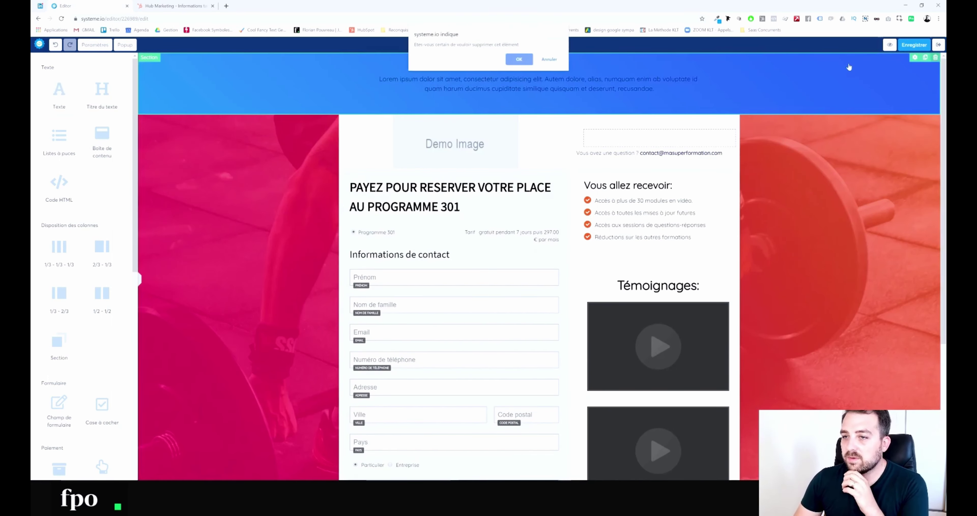
{"action": "left_click", "coordinate": [505, 61]}
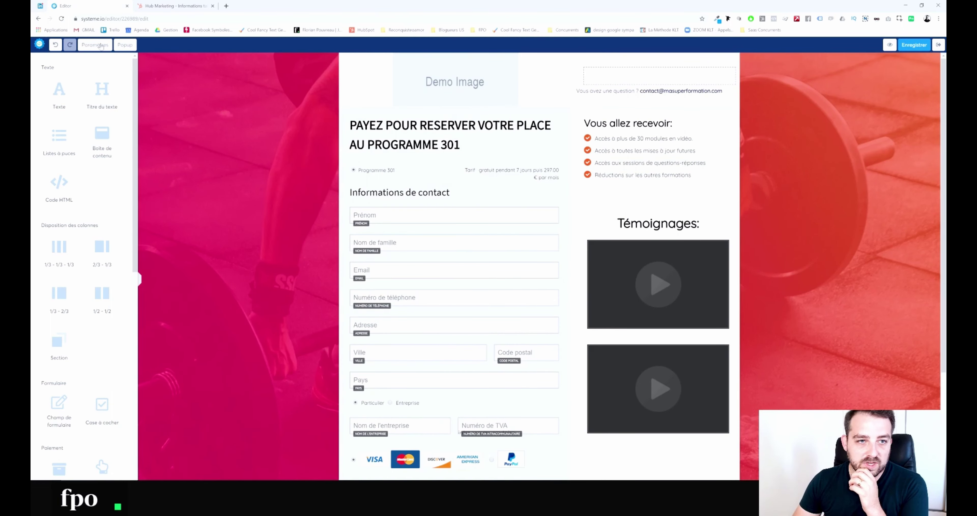
Leave the page editor without saving and preview the funnel's Bon de commande step.
{"action": "left_click", "coordinate": [939, 45]}
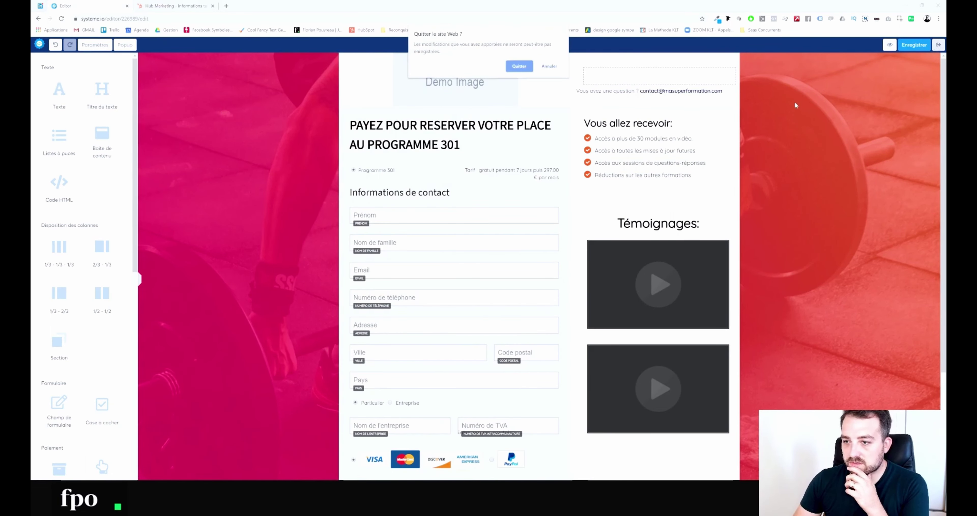
{"action": "left_click", "coordinate": [527, 68]}
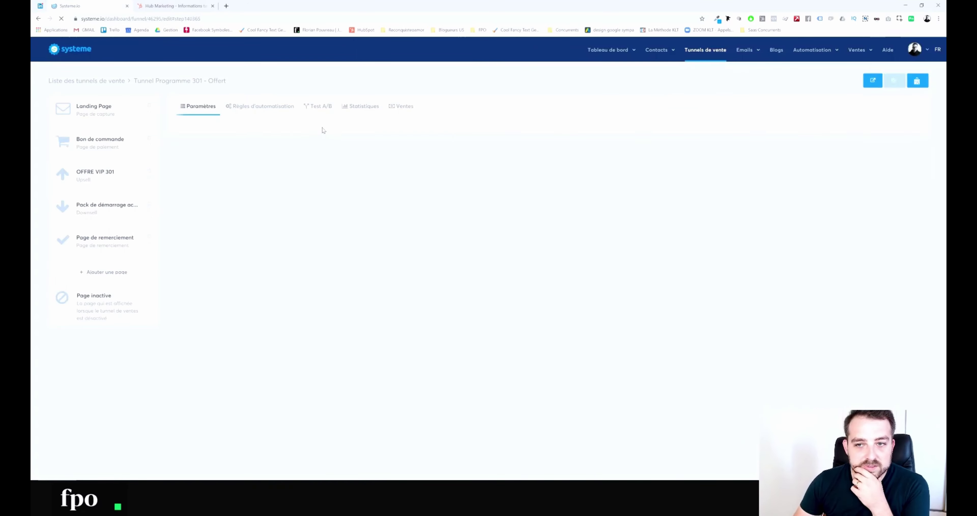
{"action": "left_click", "coordinate": [99, 110]}
{"action": "left_click", "coordinate": [95, 141]}
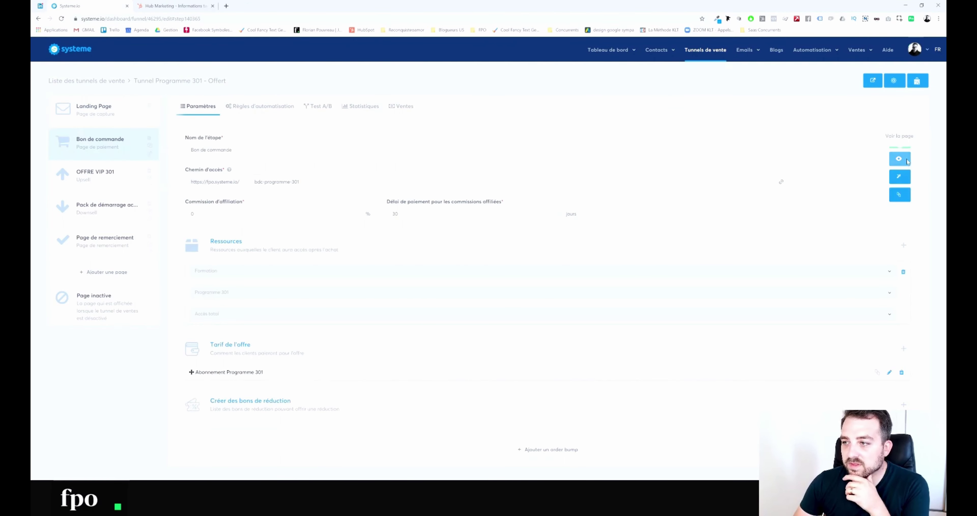
{"action": "left_click", "coordinate": [900, 140]}
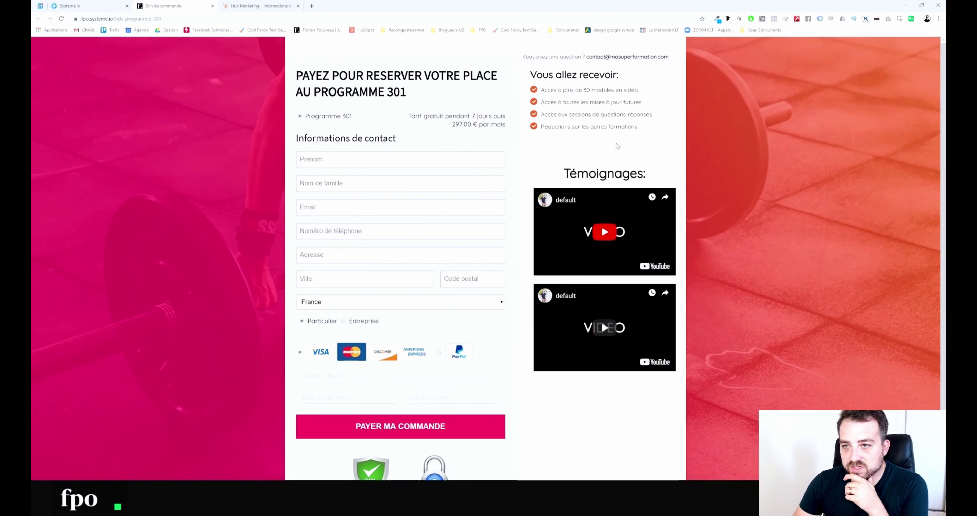
Examine the order form's contact fields and card and PayPal payment options, and return to the funnel's step list.
{"action": "scroll", "coordinate": [402, 291], "scroll_direction": "down", "scroll_amount": 2}
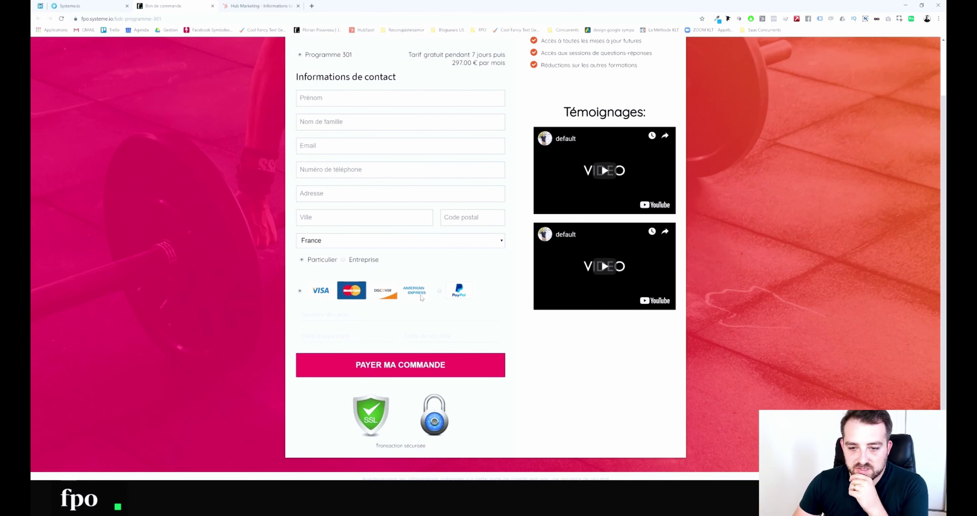
{"action": "left_click_drag", "start_coordinate": [422, 298], "coordinate": [391, 328]}
{"action": "left_click", "coordinate": [354, 325]}
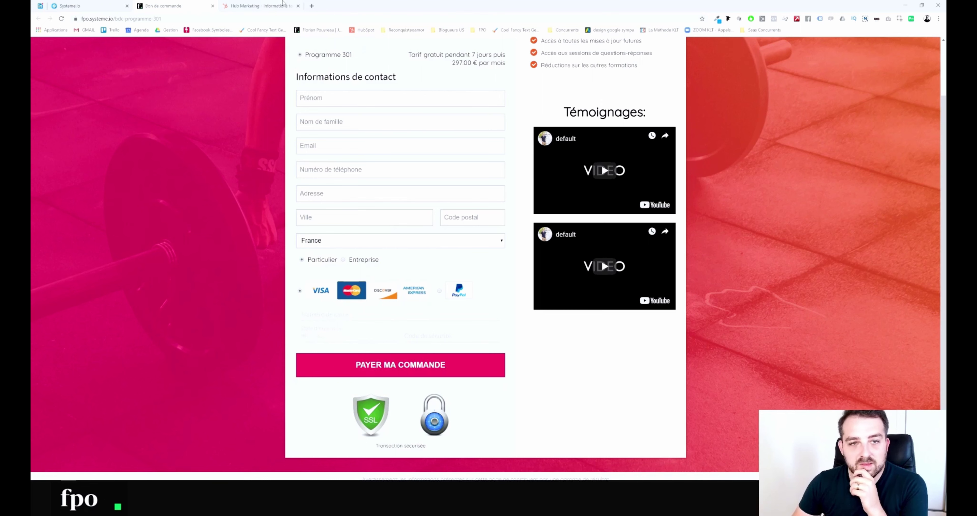
{"action": "left_click", "coordinate": [112, 5]}
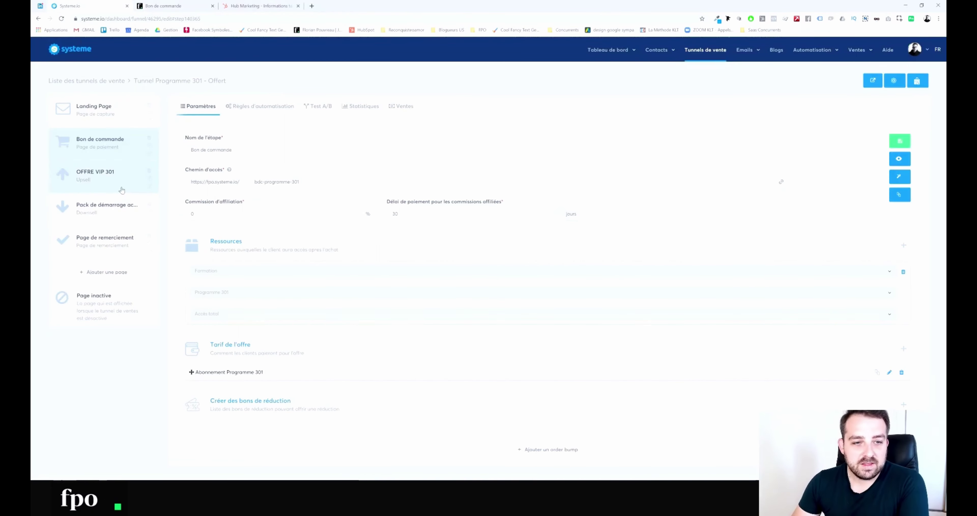
Open the funnel's OFFRE VIP 301 upsell step, close the order form preview, and preview the upsell page.
{"action": "left_click", "coordinate": [114, 178]}
{"action": "left_click", "coordinate": [212, 6]}
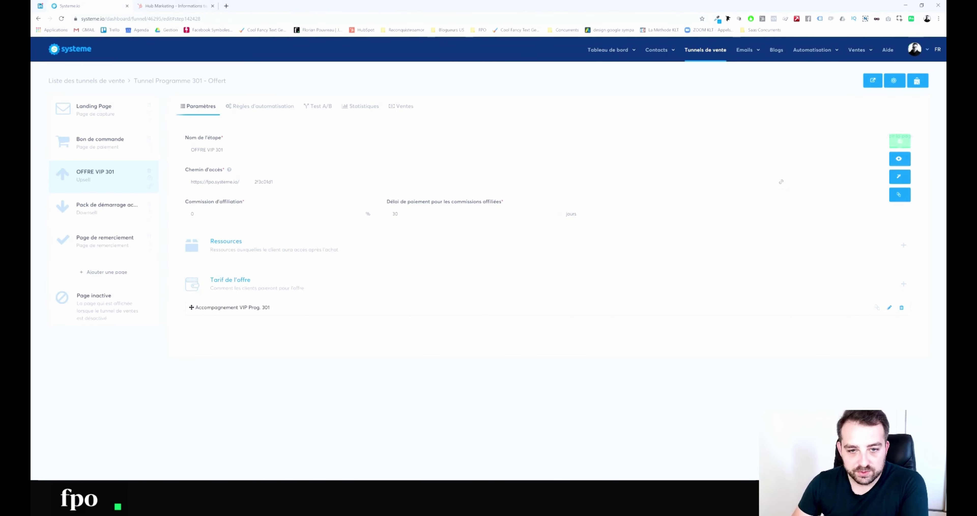
{"action": "left_click", "coordinate": [243, 182]}
{"action": "left_click", "coordinate": [771, 113]}
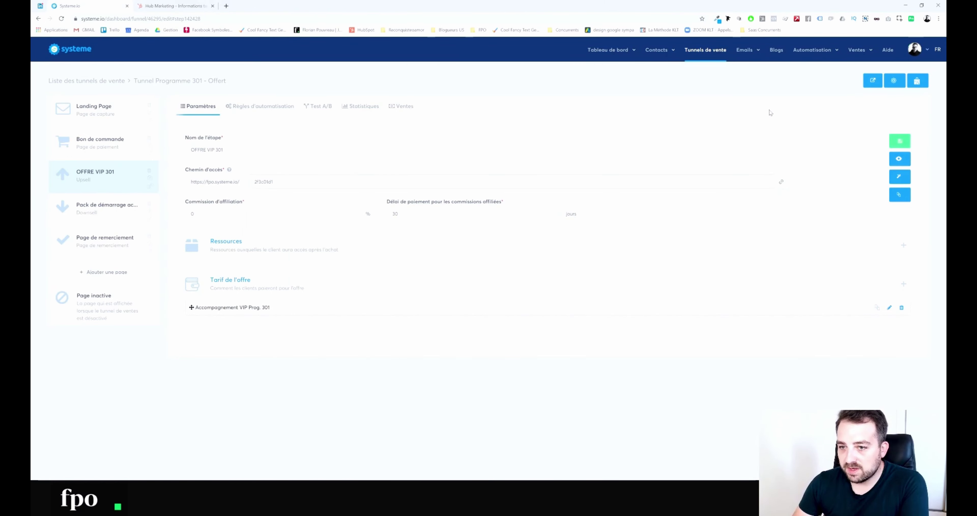
{"action": "left_click", "coordinate": [899, 159]}
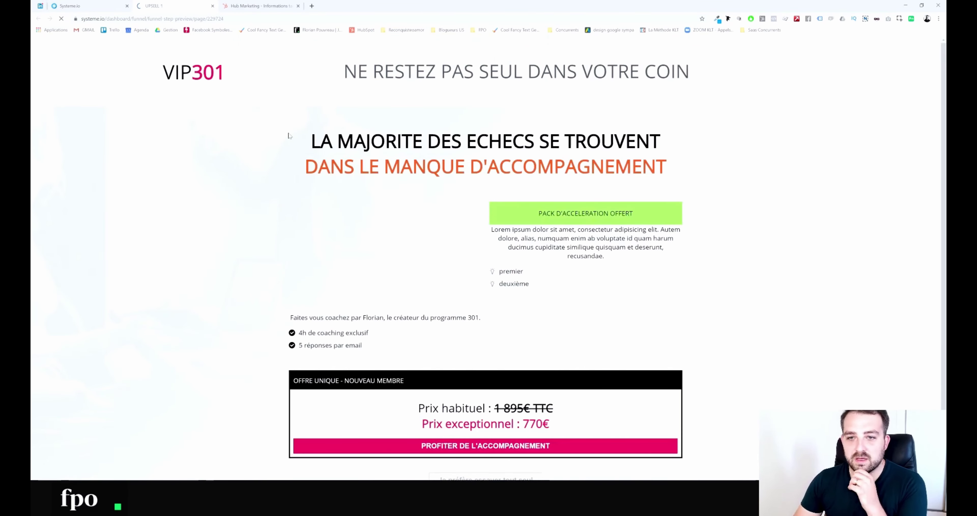
Examine the upsell page's coaching inclusions and special price, and return to the funnel's step list.
{"action": "scroll", "coordinate": [486, 257], "scroll_direction": "down", "scroll_amount": 2}
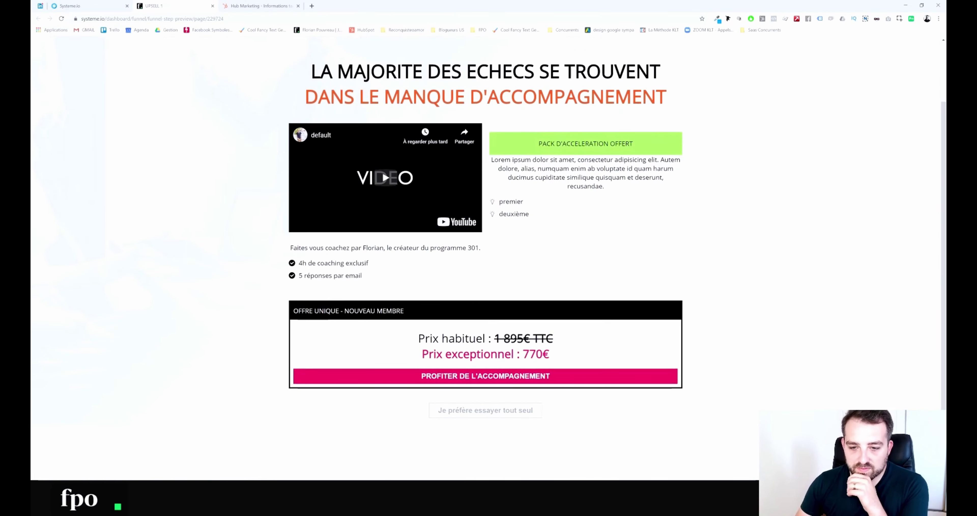
{"action": "left_click_drag", "start_coordinate": [366, 279], "coordinate": [302, 263]}
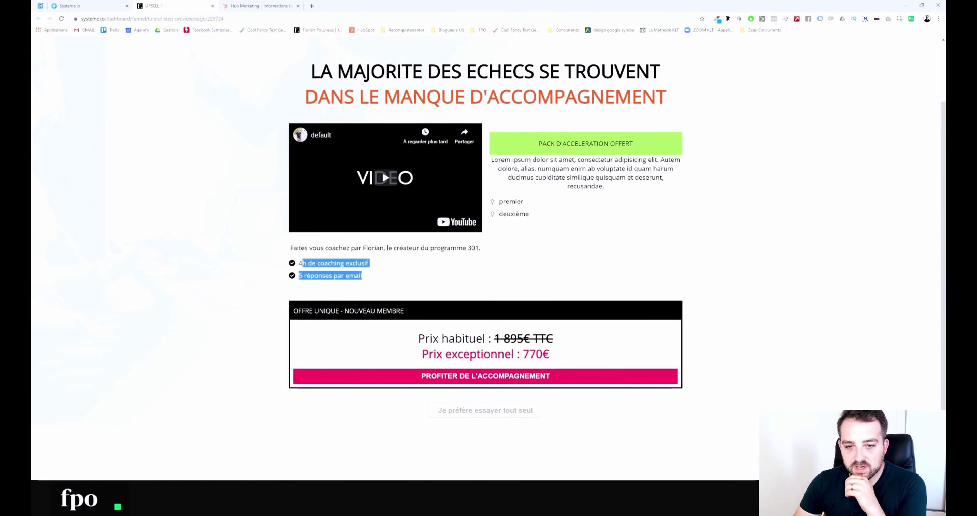
{"action": "left_click", "coordinate": [302, 263]}
{"action": "left_click_drag", "start_coordinate": [550, 353], "coordinate": [421, 354]}
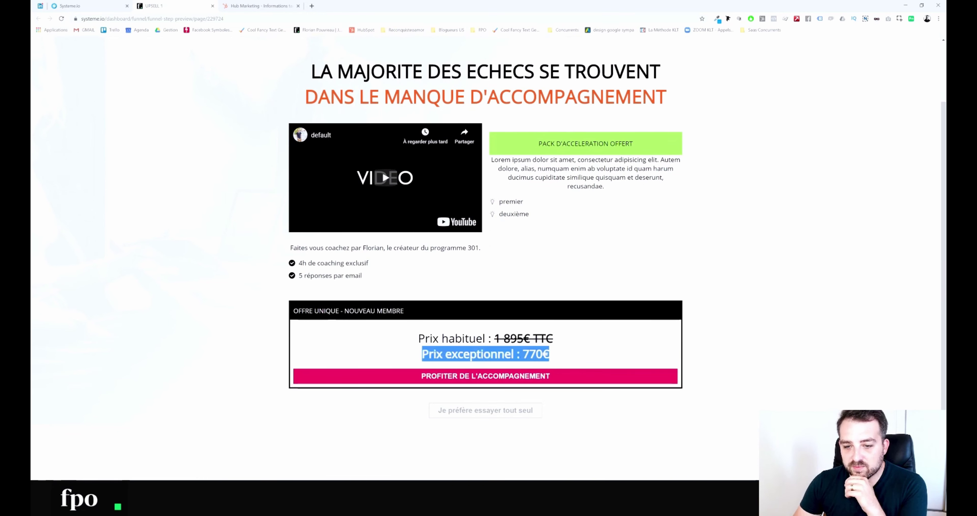
{"action": "left_click", "coordinate": [426, 378]}
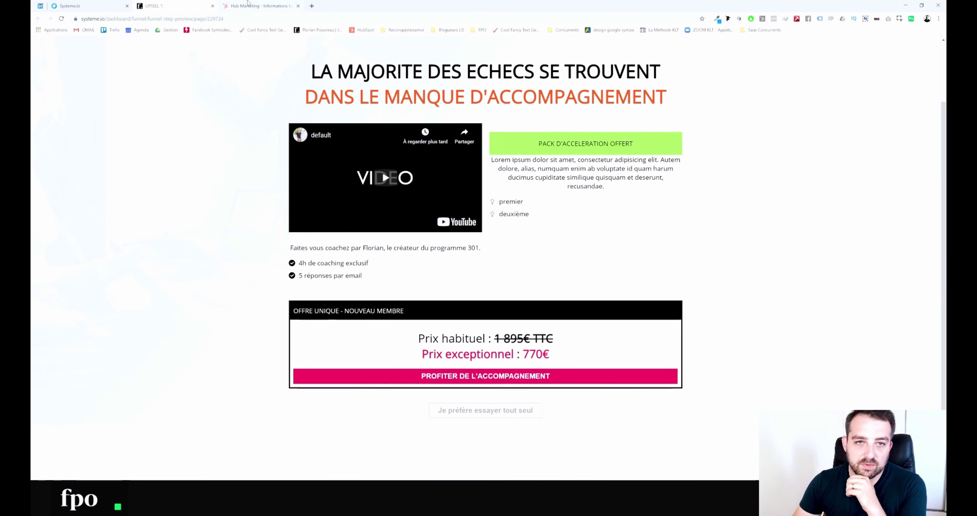
{"action": "left_click", "coordinate": [212, 6]}
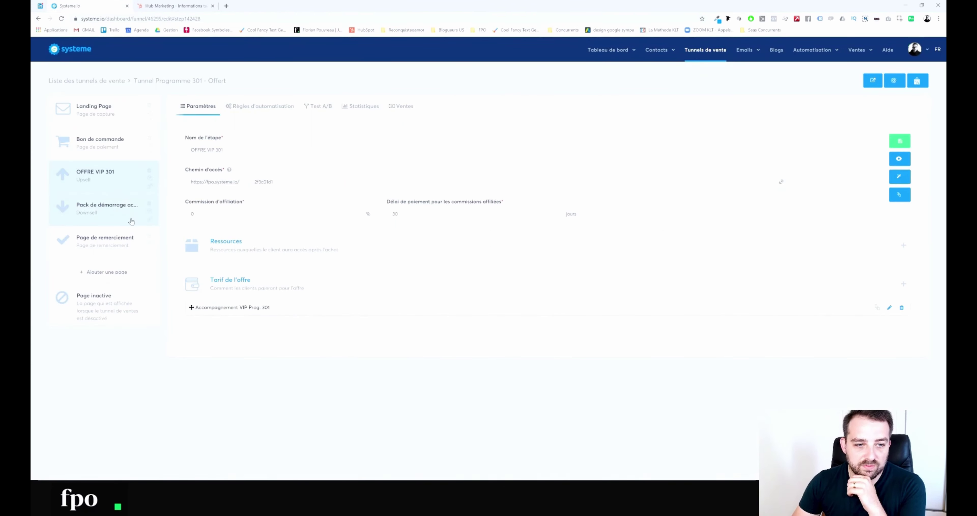
Preview the Pack de démarrage downsell page and return to that step's settings.
{"action": "left_click", "coordinate": [116, 208]}
{"action": "left_click", "coordinate": [899, 159]}
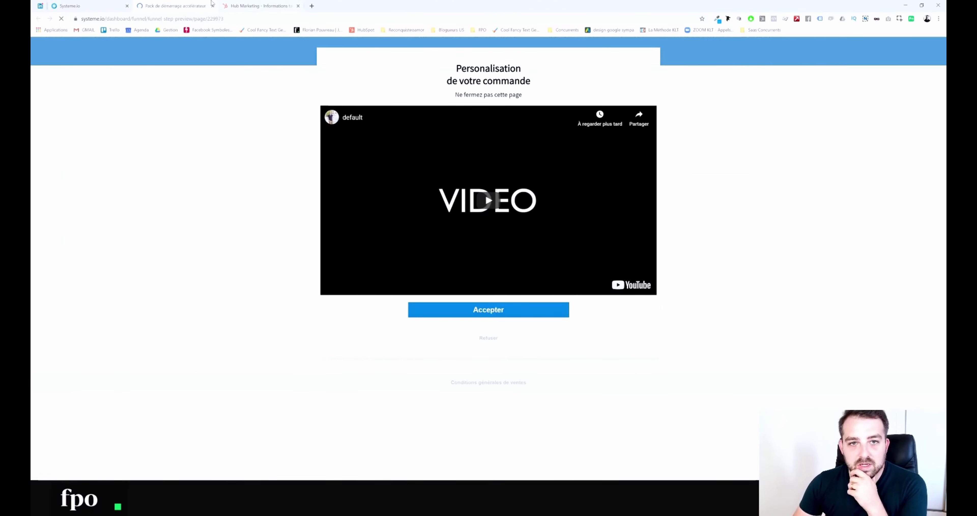
{"action": "left_click", "coordinate": [213, 5]}
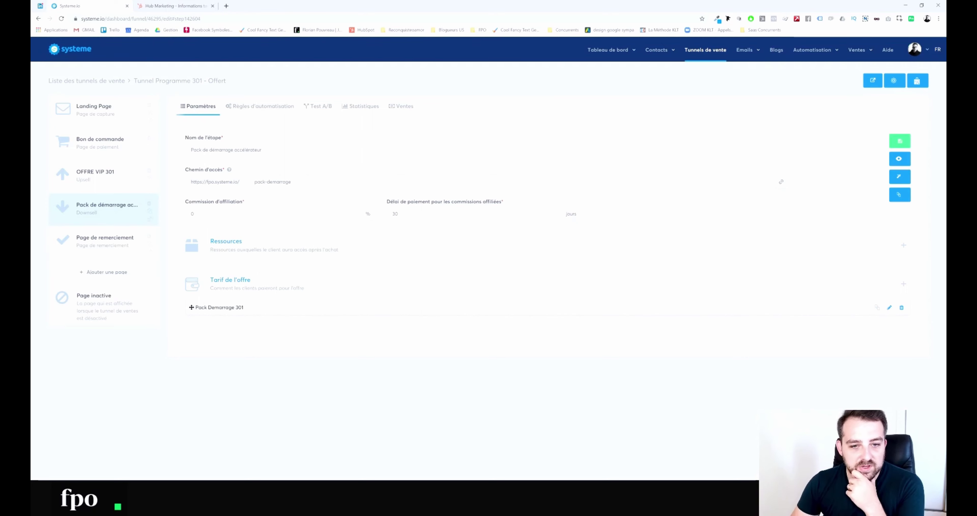
{"action": "left_click", "coordinate": [114, 209]}
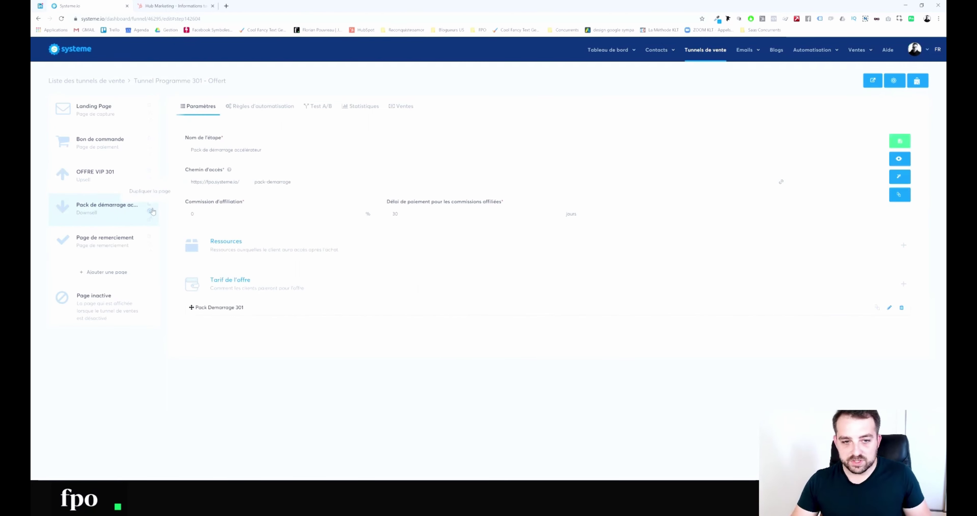
Preview the Page de remerciement, review its order recap and Facebook group invitation, and close the preview.
{"action": "left_click", "coordinate": [118, 244]}
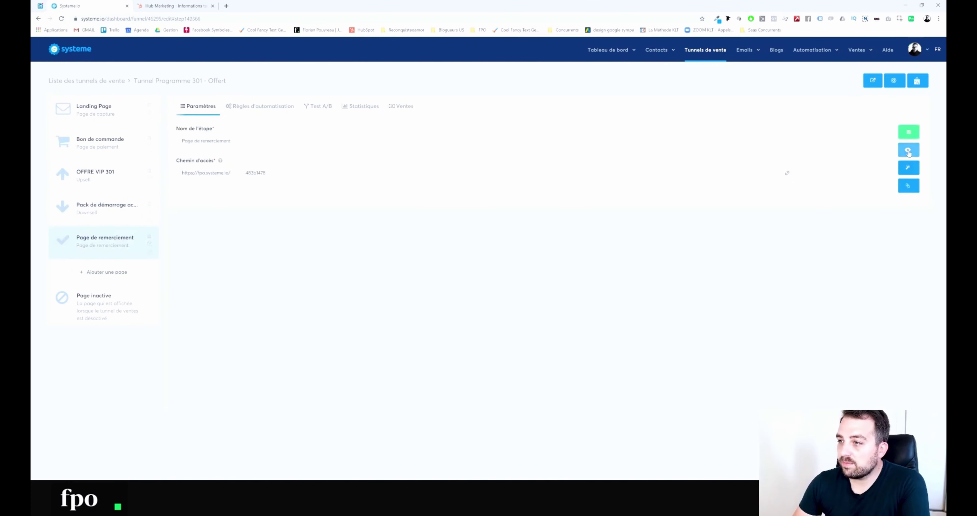
{"action": "left_click", "coordinate": [908, 150]}
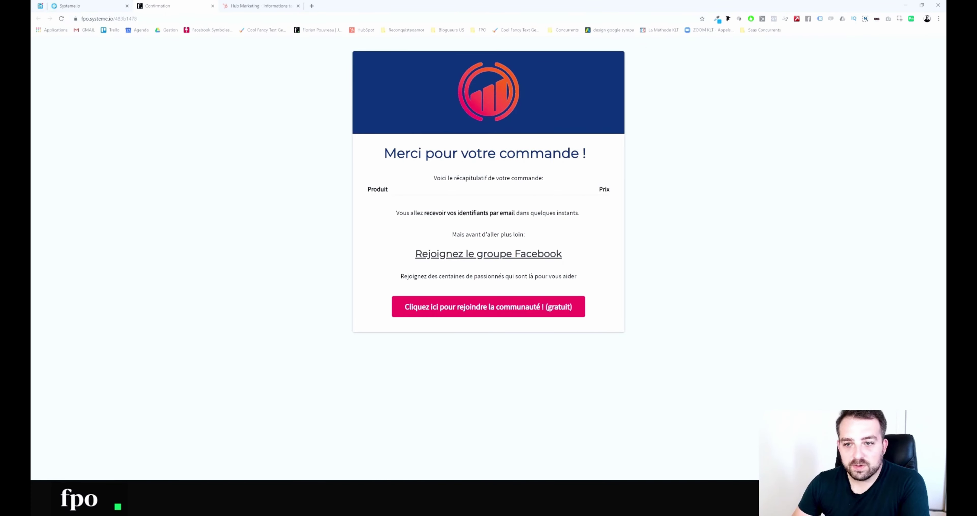
{"action": "left_click_drag", "start_coordinate": [531, 178], "coordinate": [573, 257]}
{"action": "left_click", "coordinate": [575, 257]}
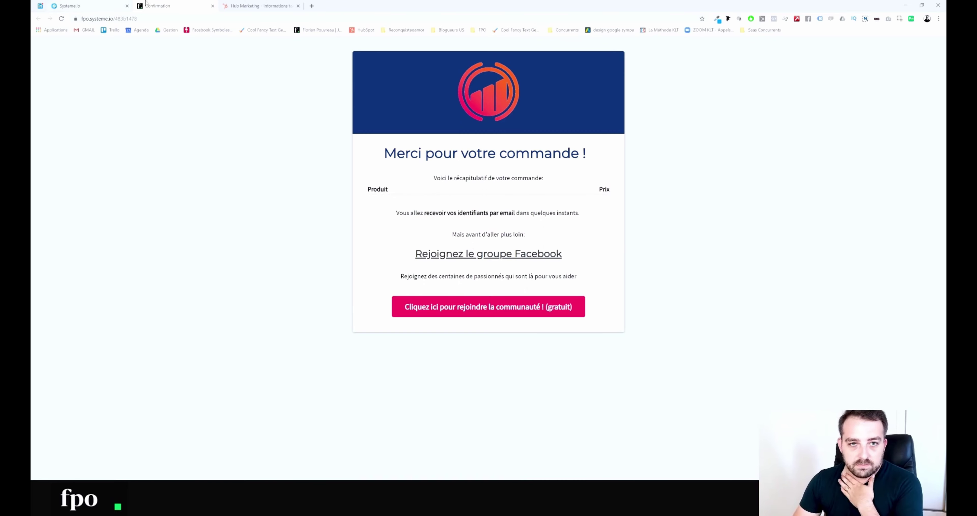
{"action": "left_click", "coordinate": [213, 6]}
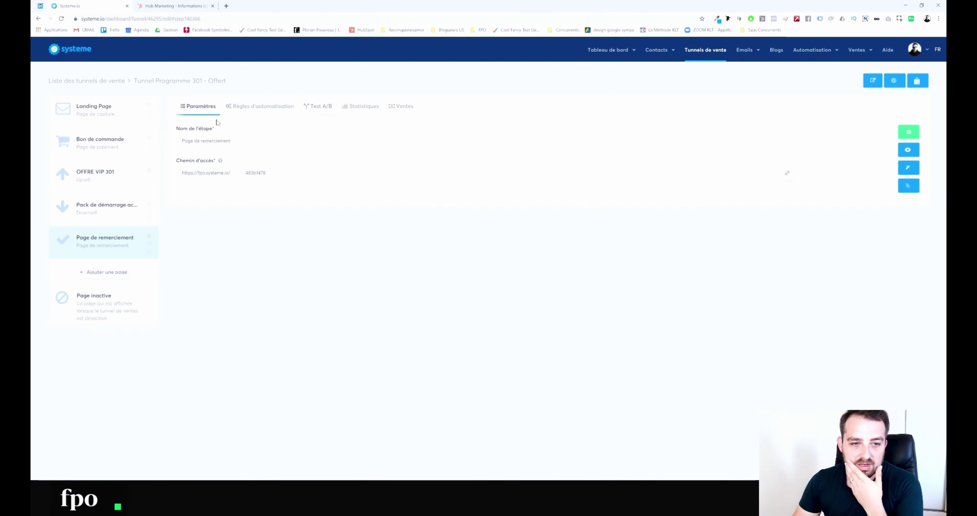
Inspect the OFFRE VIP 301 step's affiliate commission and payment delay fields, and check HubSpot's Hub Marketing plans for comparison.
{"action": "left_click", "coordinate": [97, 114]}
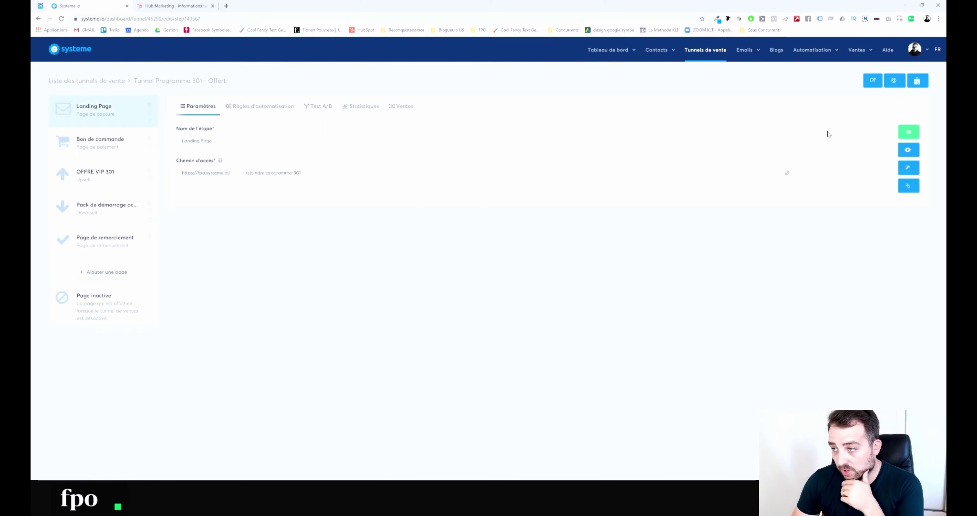
{"action": "left_click", "coordinate": [104, 173]}
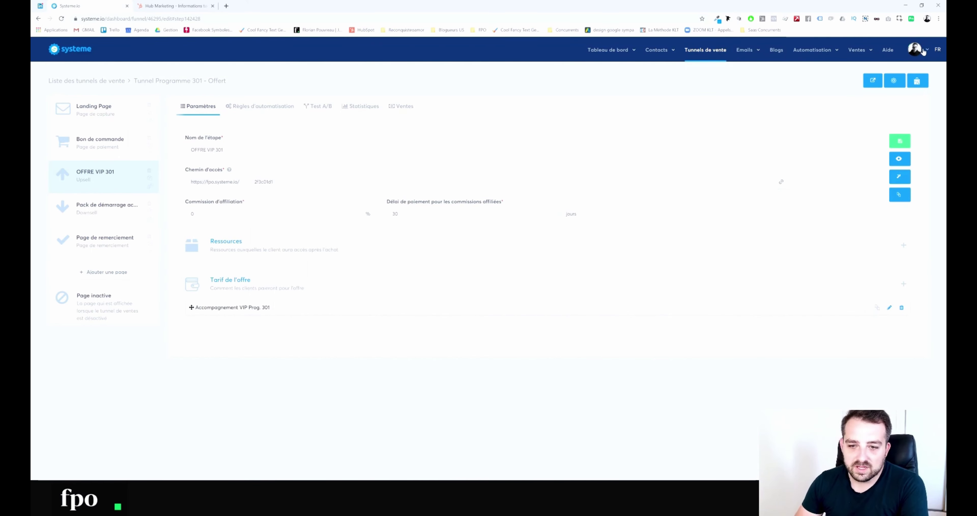
{"action": "key", "text": "Tab"}
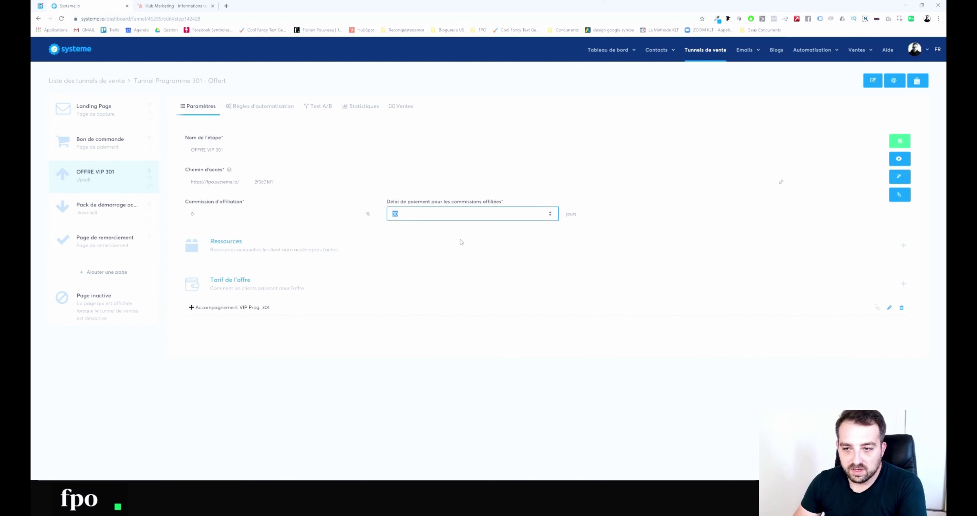
{"action": "left_click", "coordinate": [192, 213]}
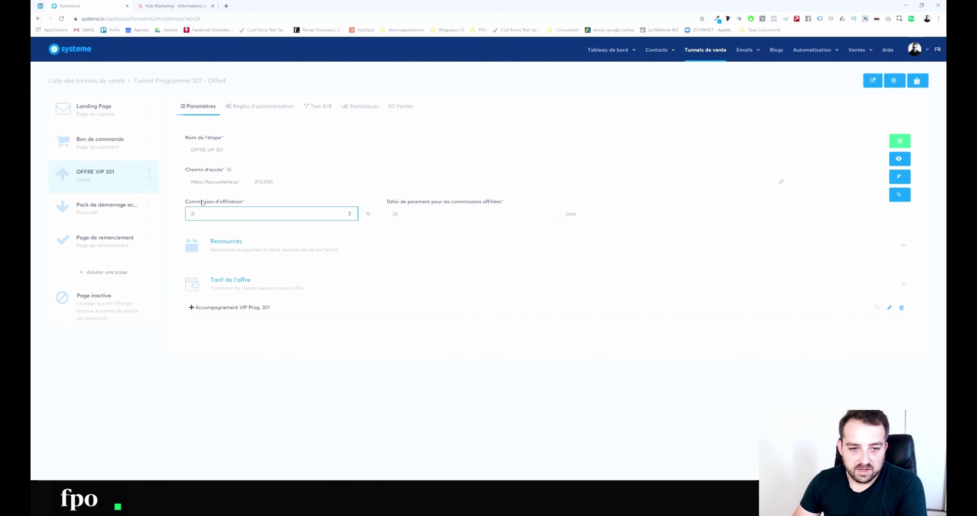
{"action": "left_click", "coordinate": [387, 268]}
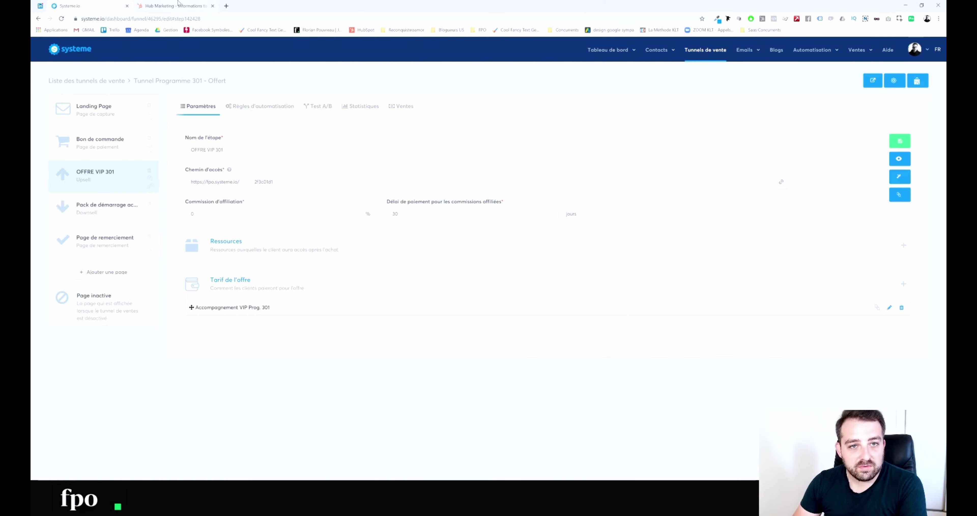
{"action": "left_click", "coordinate": [202, 8]}
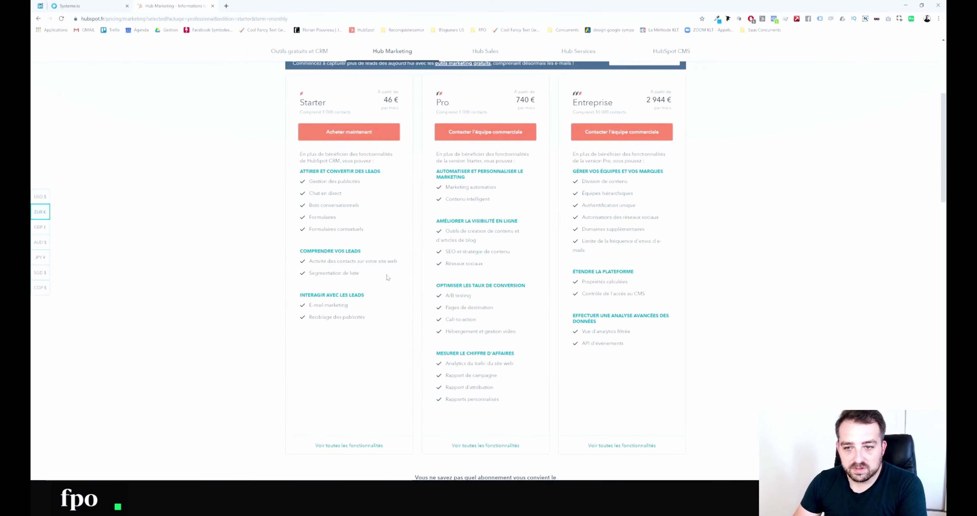
{"action": "left_click", "coordinate": [102, 4]}
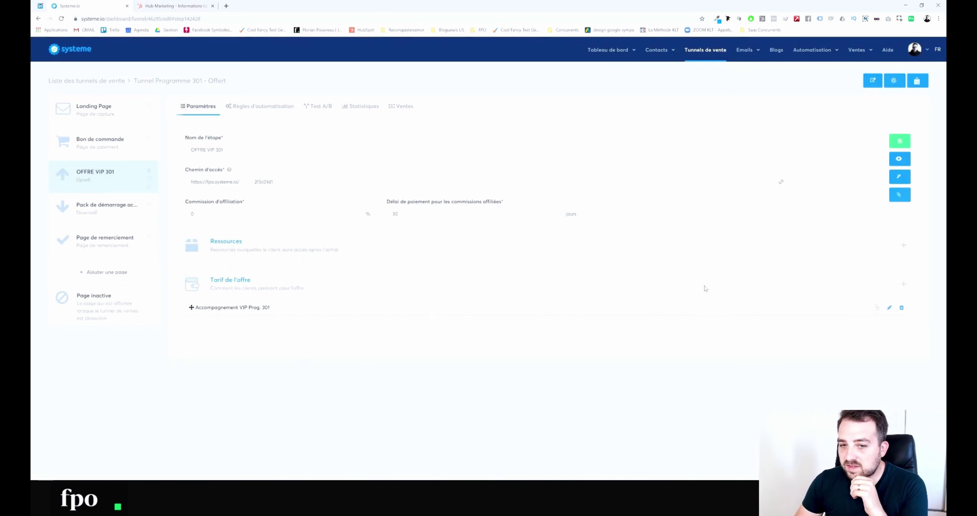
Try a 30% affiliate commission on the OFFRE VIP 301 step, and switch to the Bon de commande step without saving.
{"action": "mouse_move", "coordinate": [300, 316]}
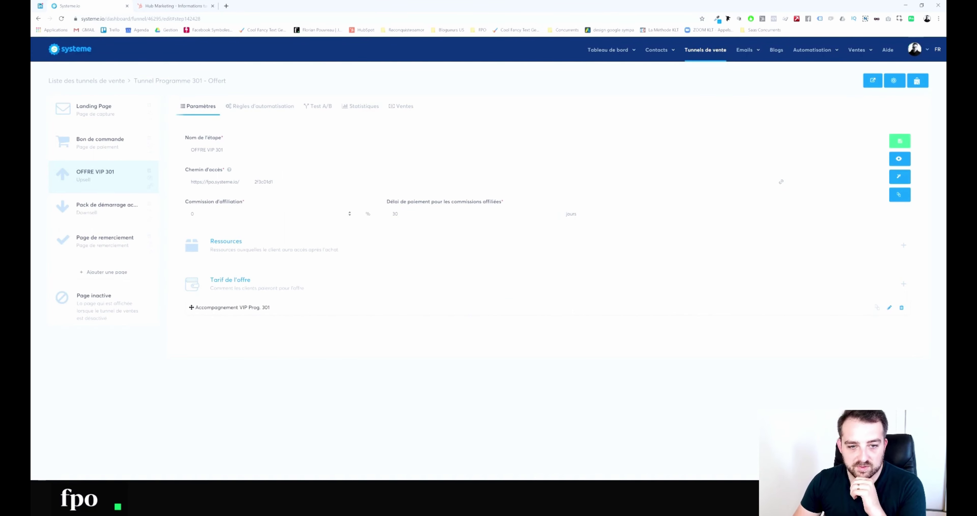
{"action": "key", "text": "Tab"}
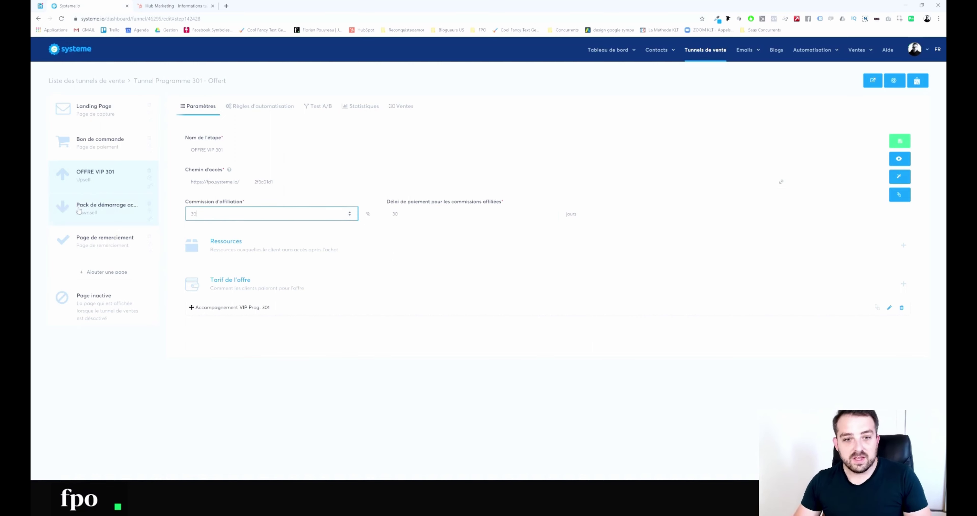
{"action": "left_click", "coordinate": [325, 398]}
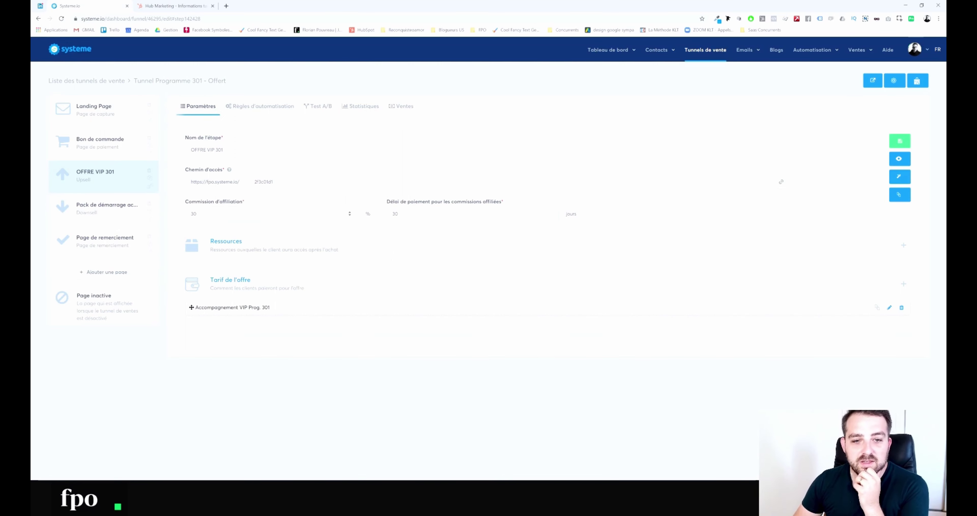
{"action": "key", "text": "Tab"}
{"action": "left_click", "coordinate": [378, 436]}
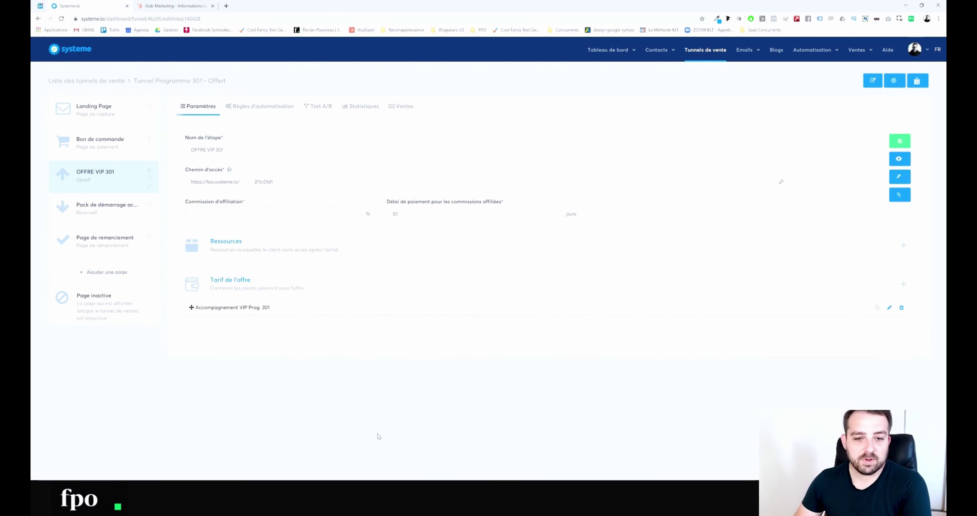
{"action": "left_click", "coordinate": [114, 151]}
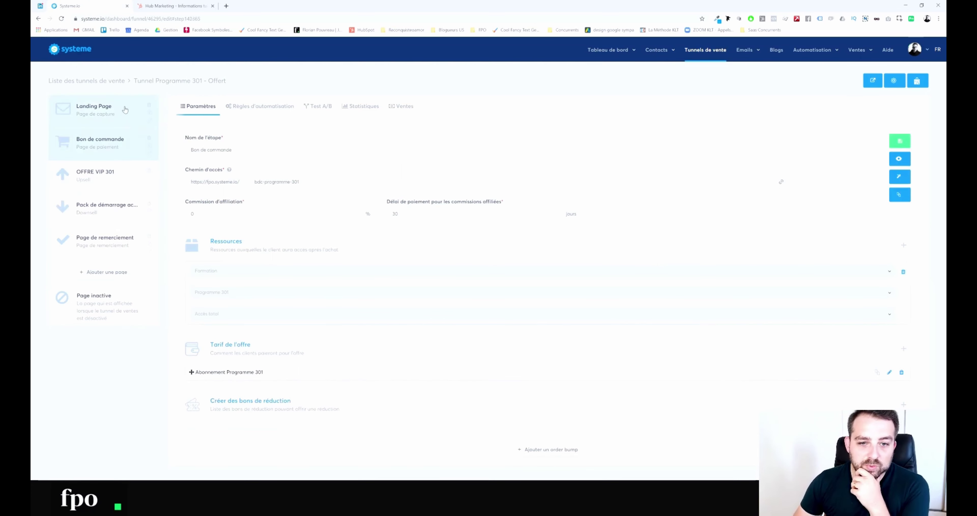
{"action": "key", "text": "Tab"}
{"action": "left_click", "coordinate": [301, 74]}
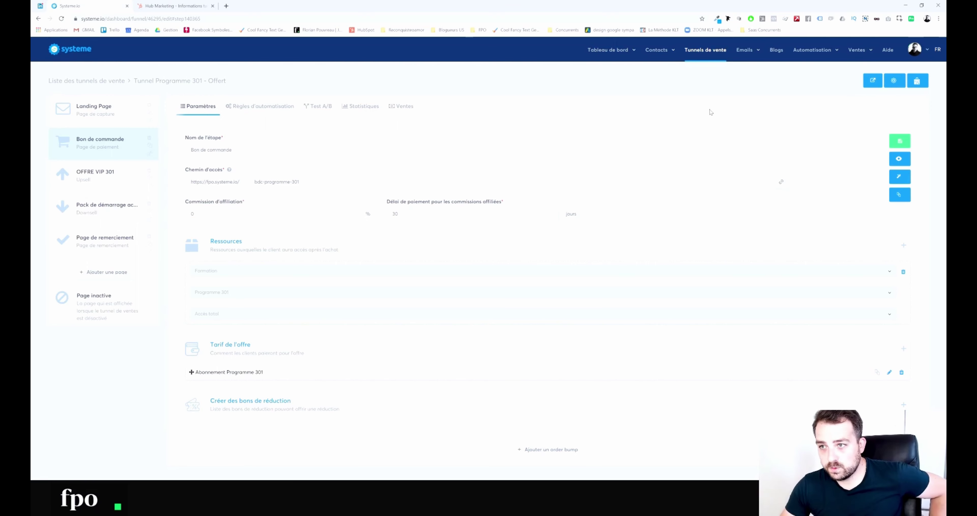
Open the contacts list and the record of its first contact.
{"action": "mouse_move", "coordinate": [658, 51]}
{"action": "left_click", "coordinate": [657, 68]}
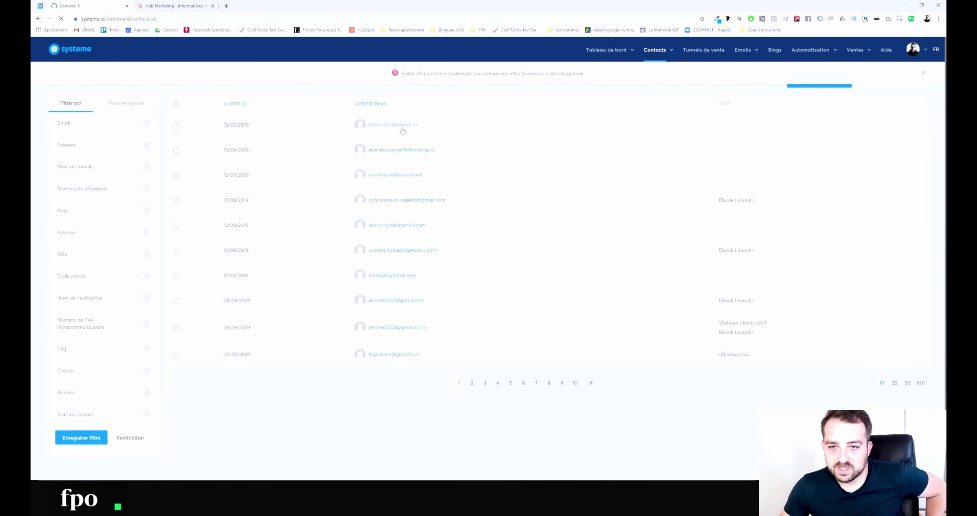
{"action": "left_click", "coordinate": [401, 129]}
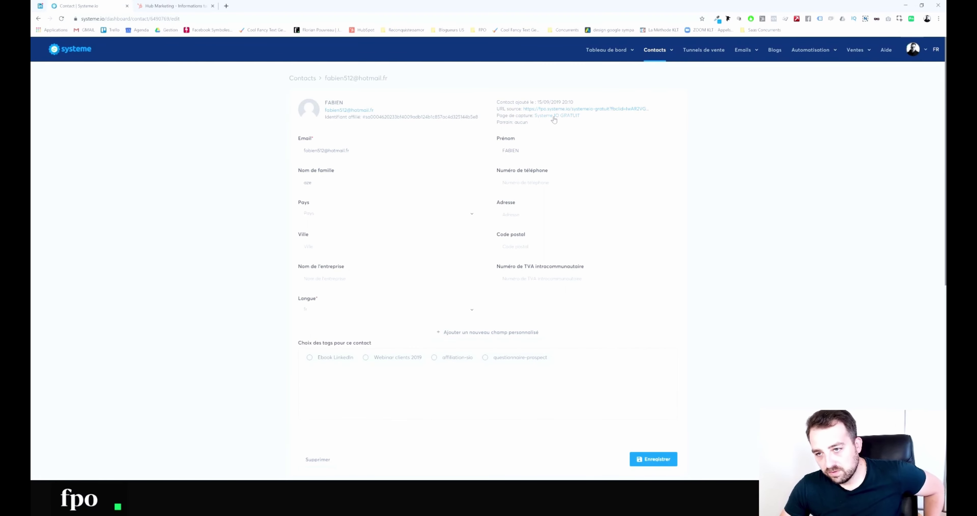
Examine the contact record's source details, tags, subscriptions, payments, email campaigns and received emails.
{"action": "scroll", "coordinate": [552, 116], "scroll_direction": "down", "scroll_amount": 9}
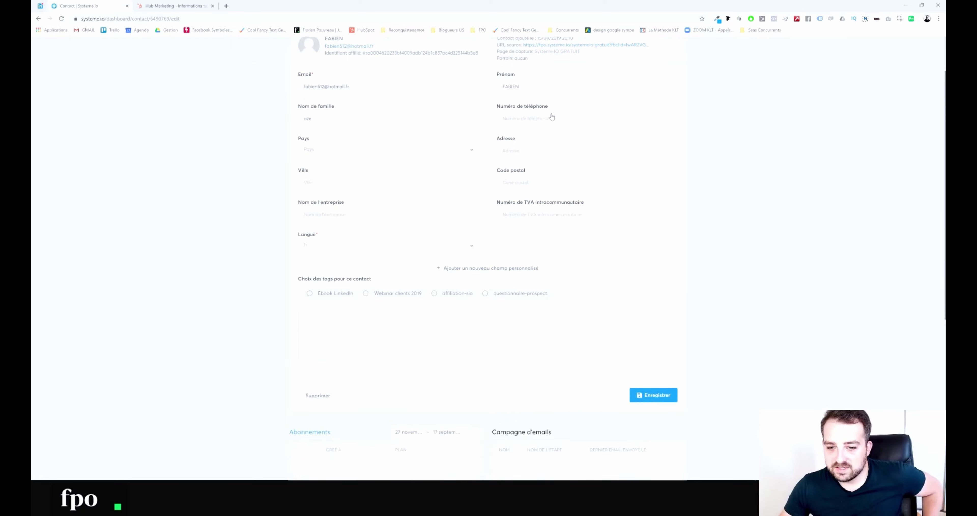
{"action": "scroll", "coordinate": [519, 283], "scroll_direction": "up", "scroll_amount": 9}
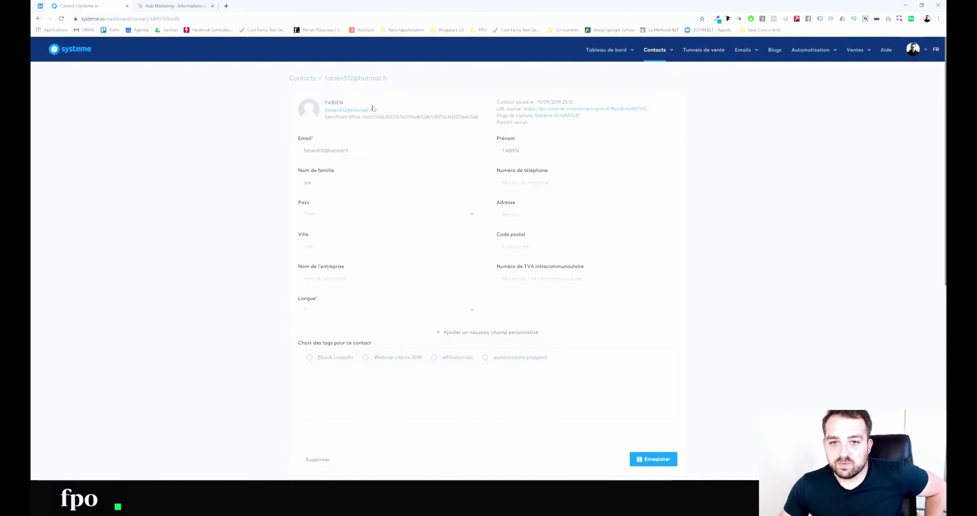
{"action": "scroll", "coordinate": [341, 209], "scroll_direction": "down", "scroll_amount": 5}
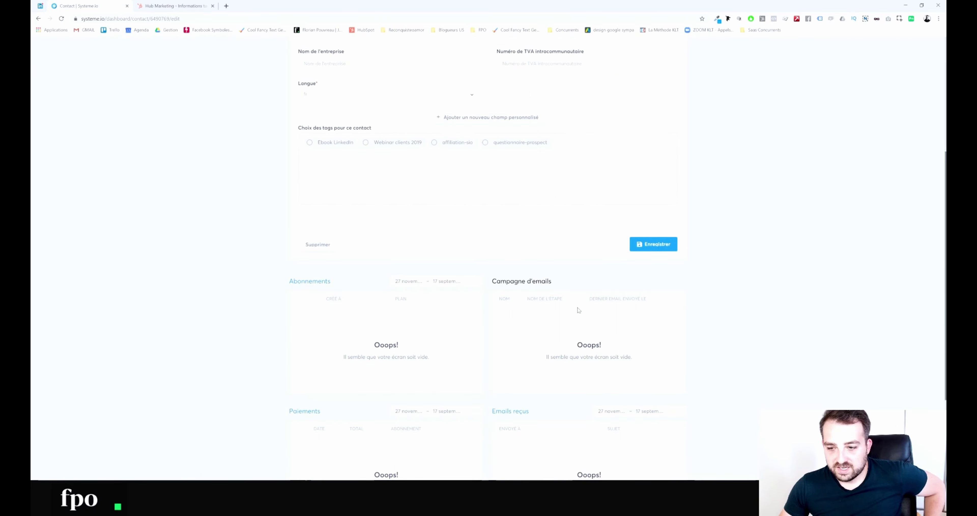
{"action": "scroll", "coordinate": [543, 354], "scroll_direction": "up", "scroll_amount": 5}
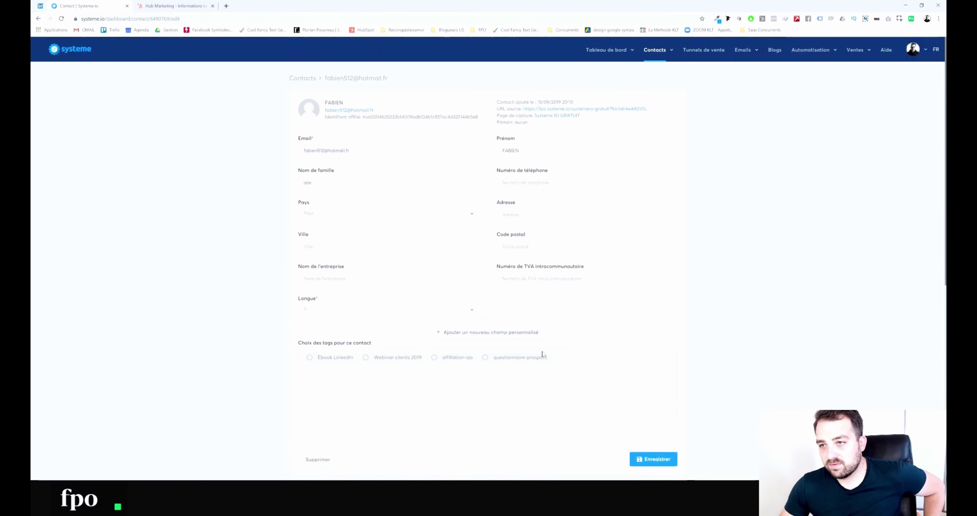
{"action": "scroll", "coordinate": [602, 355], "scroll_direction": "down", "scroll_amount": 5}
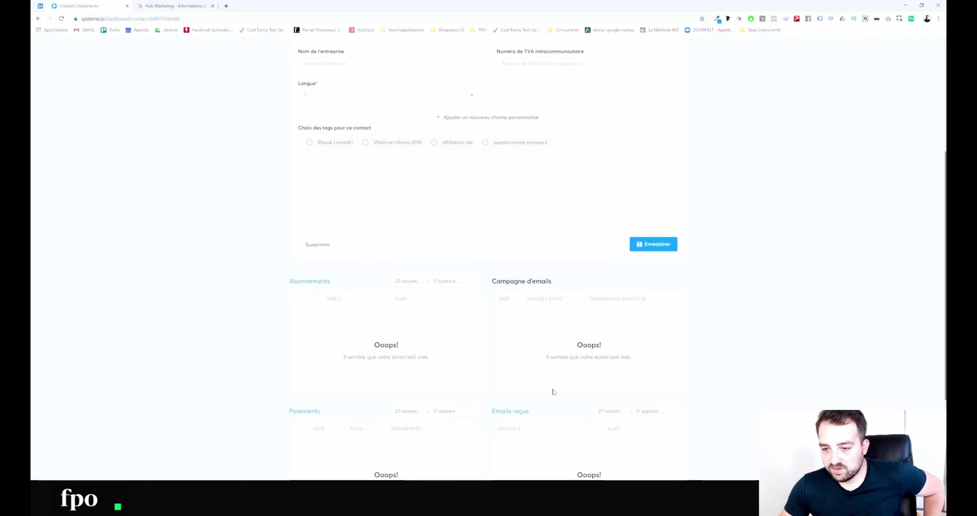
Leave the contact record for the list of automation workflows and open the workflow "Exemple workflow".
{"action": "scroll", "coordinate": [548, 328], "scroll_direction": "up", "scroll_amount": 5}
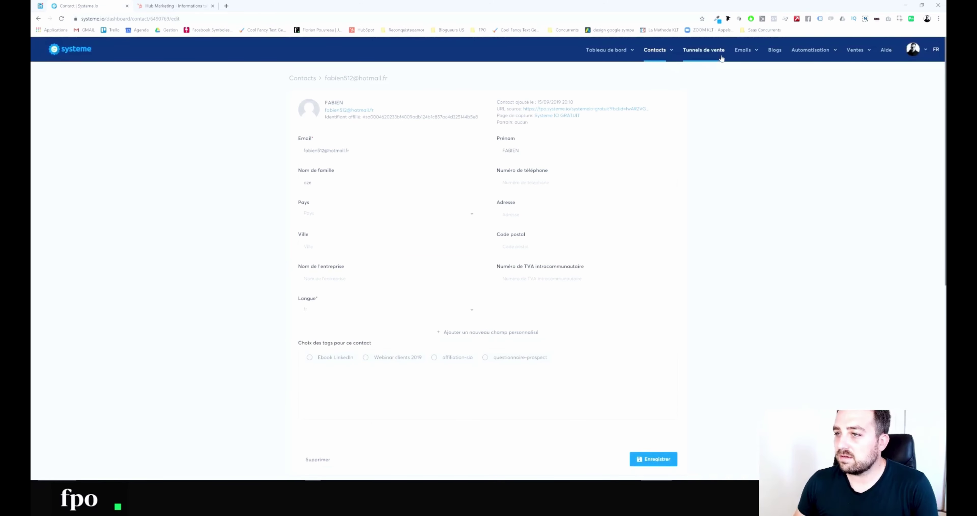
{"action": "mouse_move", "coordinate": [723, 56]}
{"action": "mouse_move", "coordinate": [816, 53]}
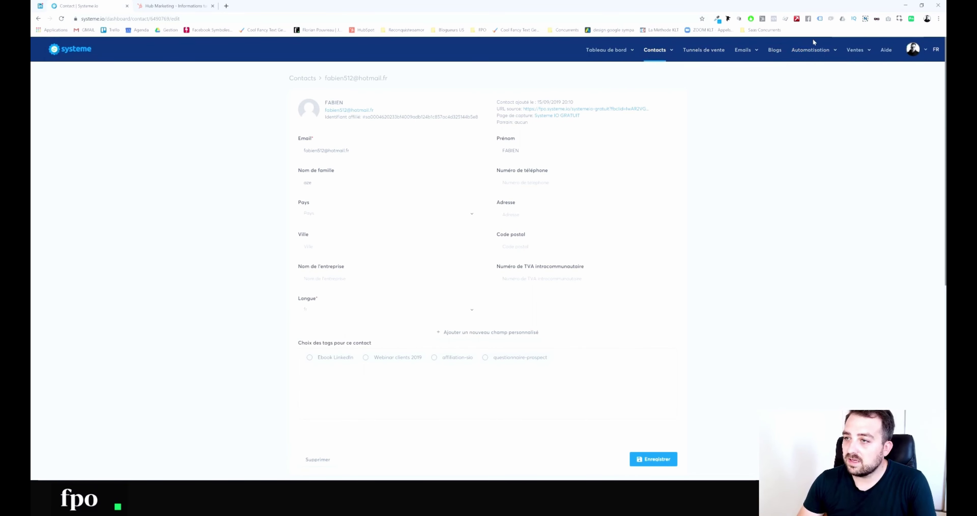
{"action": "left_click", "coordinate": [806, 77]}
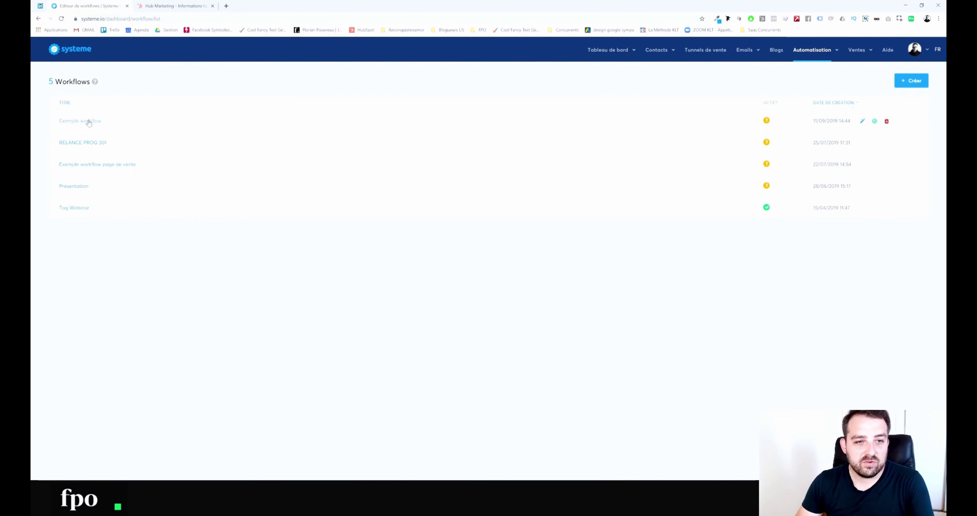
{"action": "left_click", "coordinate": [89, 122]}
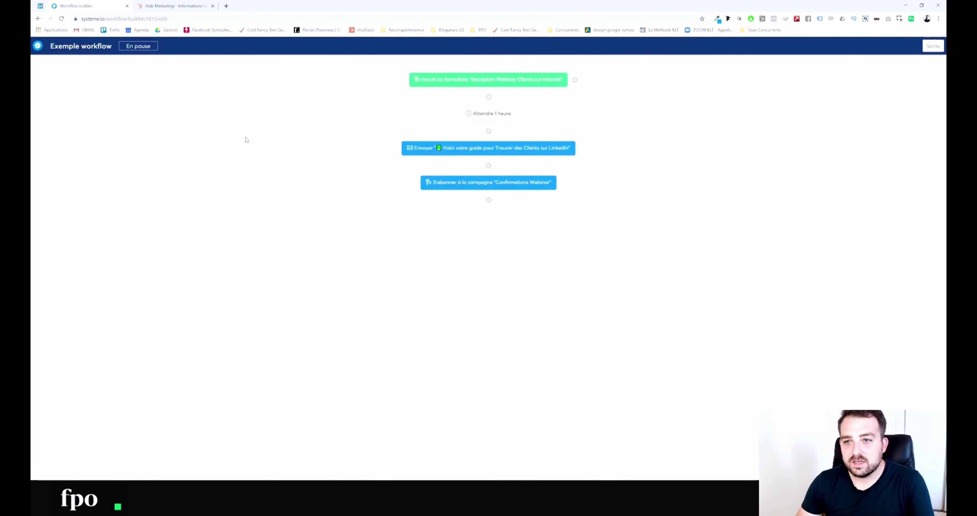
Start a new action after the "Confirmations Webinar" campaign step, choosing "Appeler un webhook" and going to its URL field.
{"action": "left_click", "coordinate": [489, 199]}
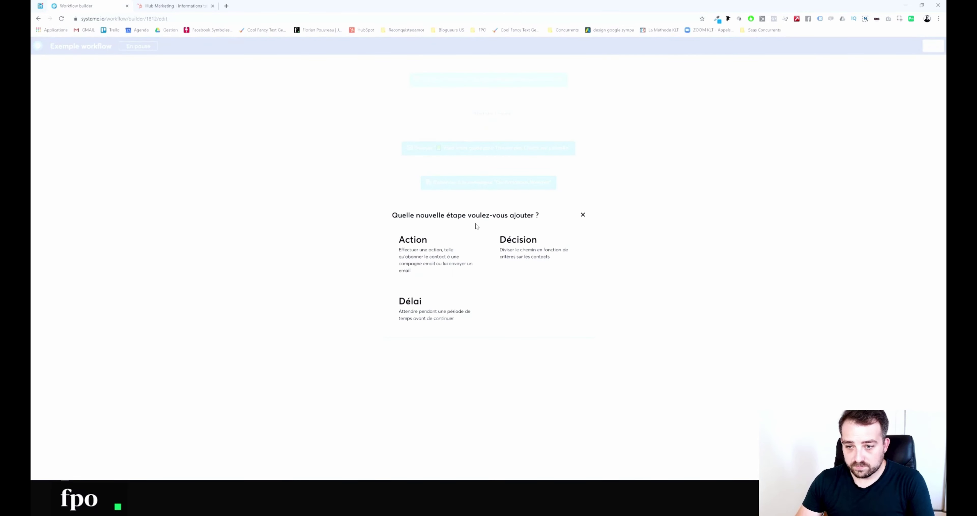
{"action": "left_click", "coordinate": [426, 246]}
{"action": "left_click", "coordinate": [466, 253]}
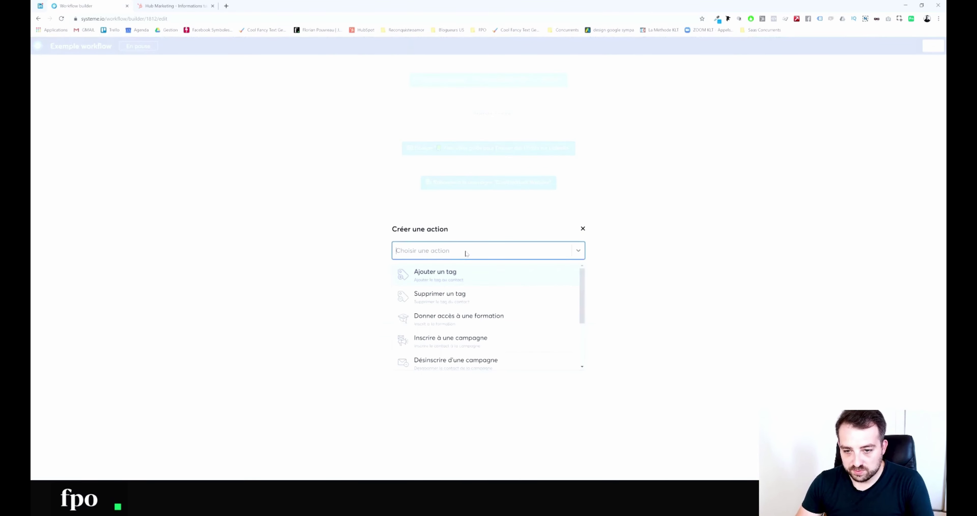
{"action": "scroll", "coordinate": [466, 253], "scroll_direction": "down", "scroll_amount": 3}
{"action": "left_click", "coordinate": [481, 304]}
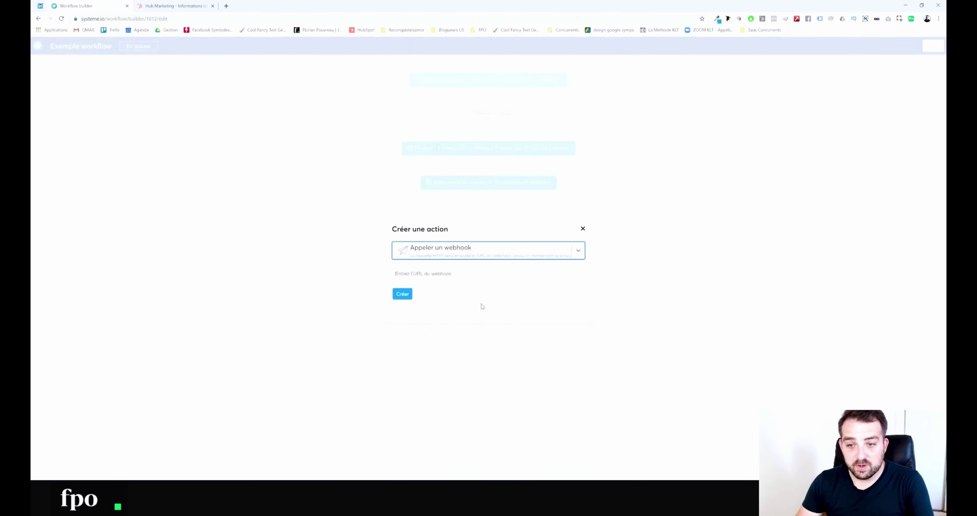
{"action": "key", "text": "Tab"}
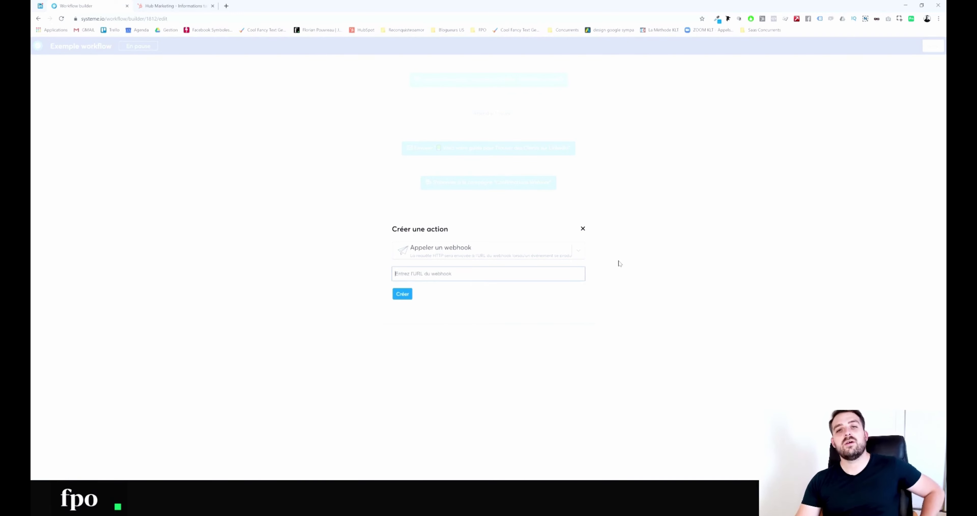